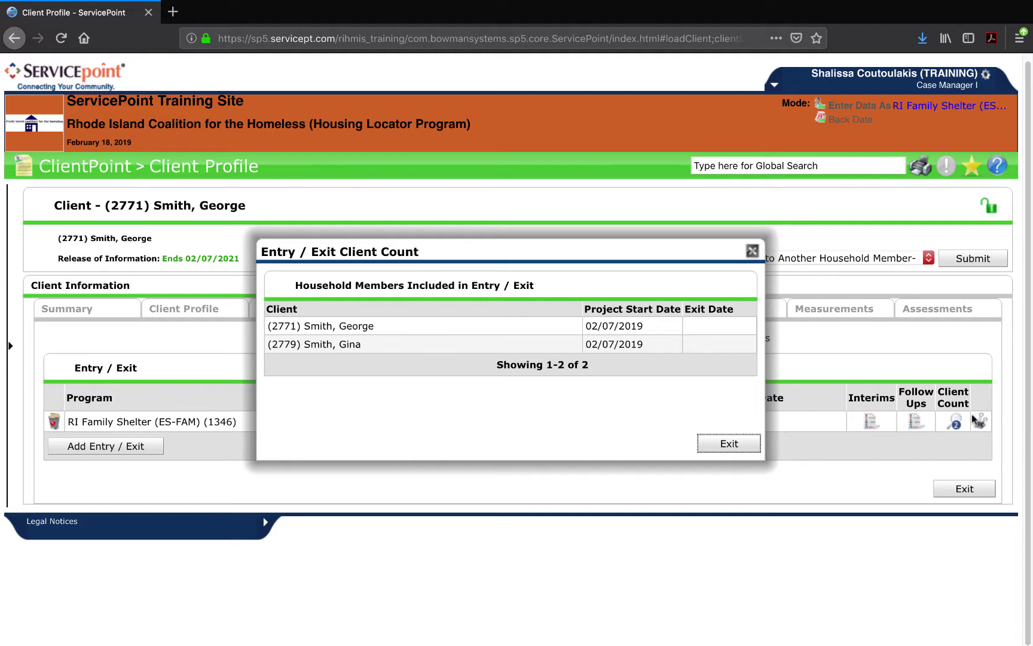
Step: Close the client count window and start a new goal in the client's case plans
{"action": "left_click", "coordinate": [728, 443]}
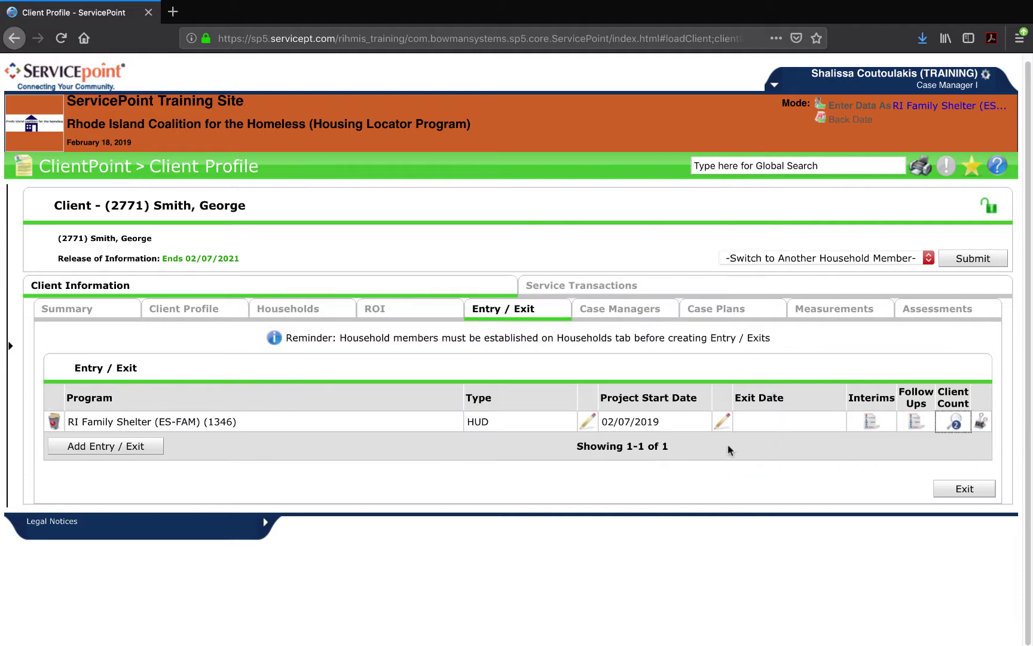
{"action": "left_click", "coordinate": [608, 310]}
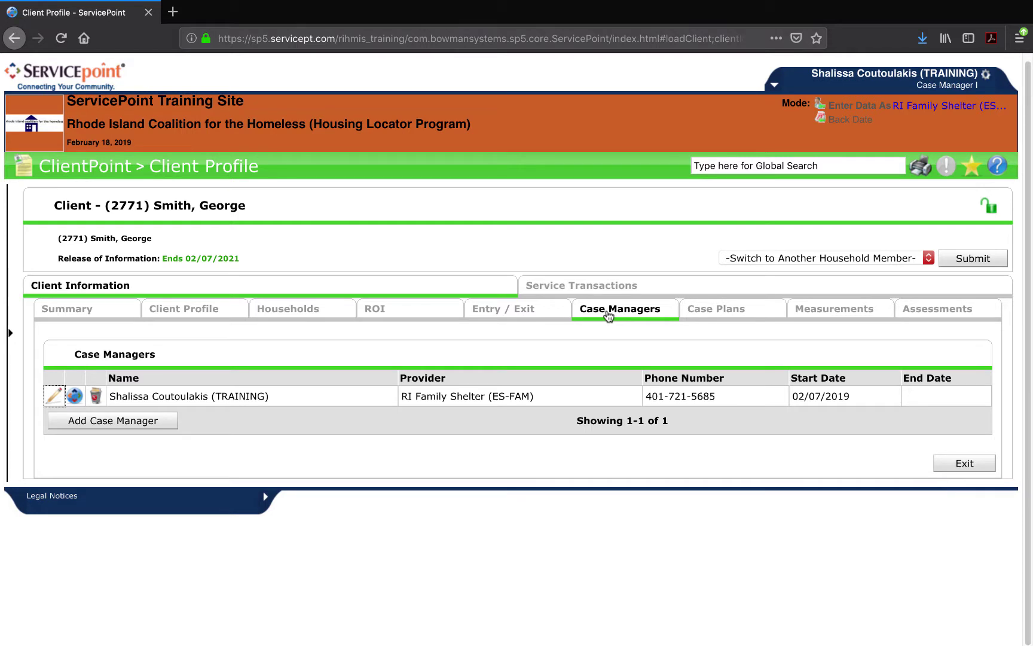
{"action": "left_click", "coordinate": [739, 309]}
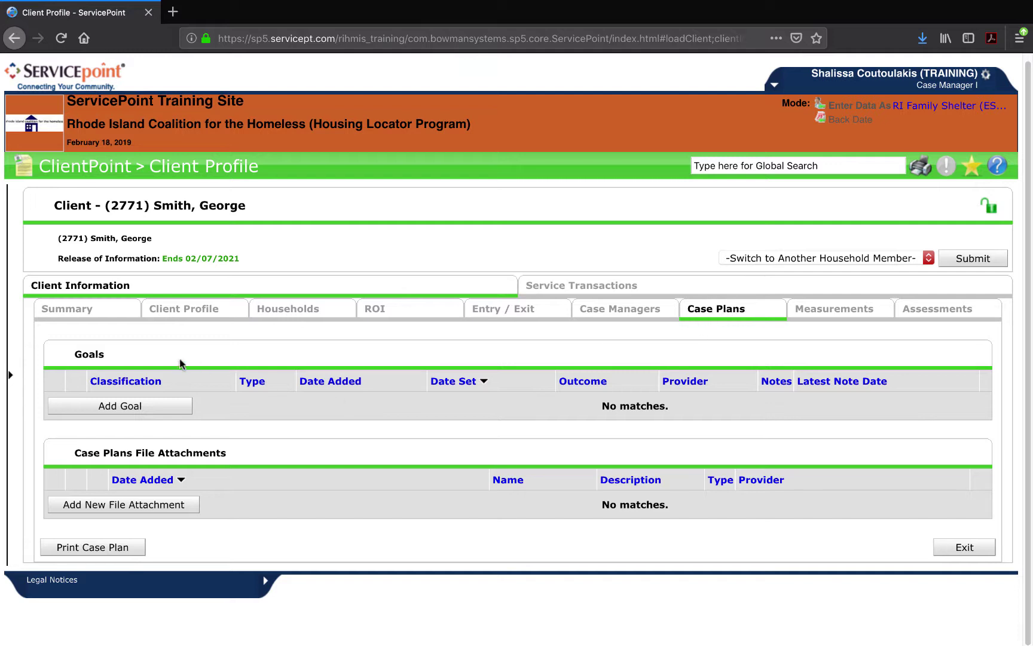
{"action": "left_click", "coordinate": [110, 410]}
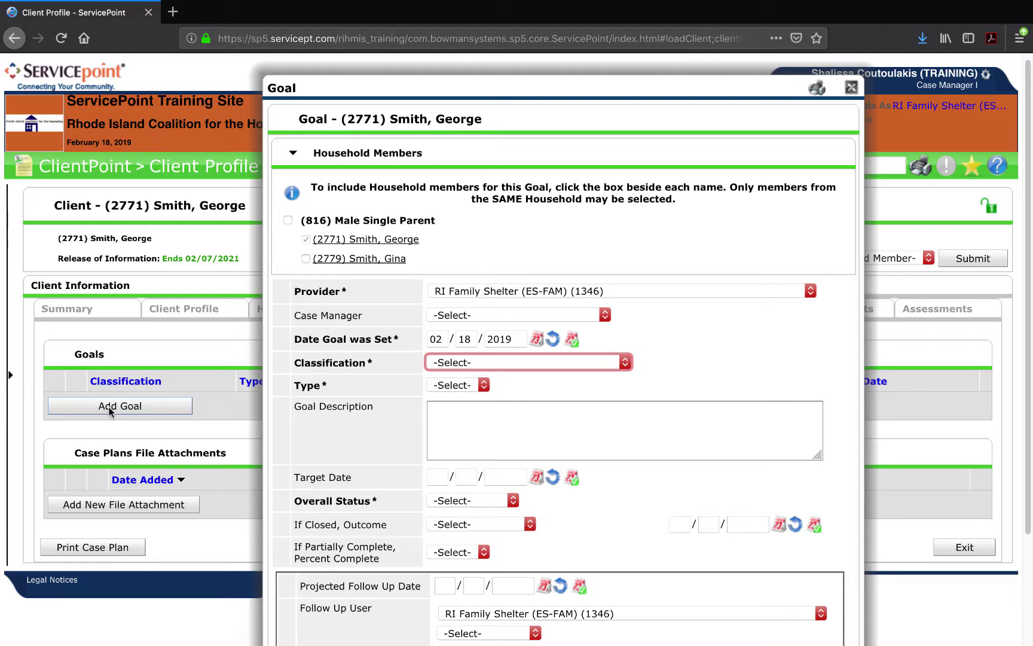
Step: Include all members of the Male Single Parent household in the goal
{"action": "left_click", "coordinate": [288, 221]}
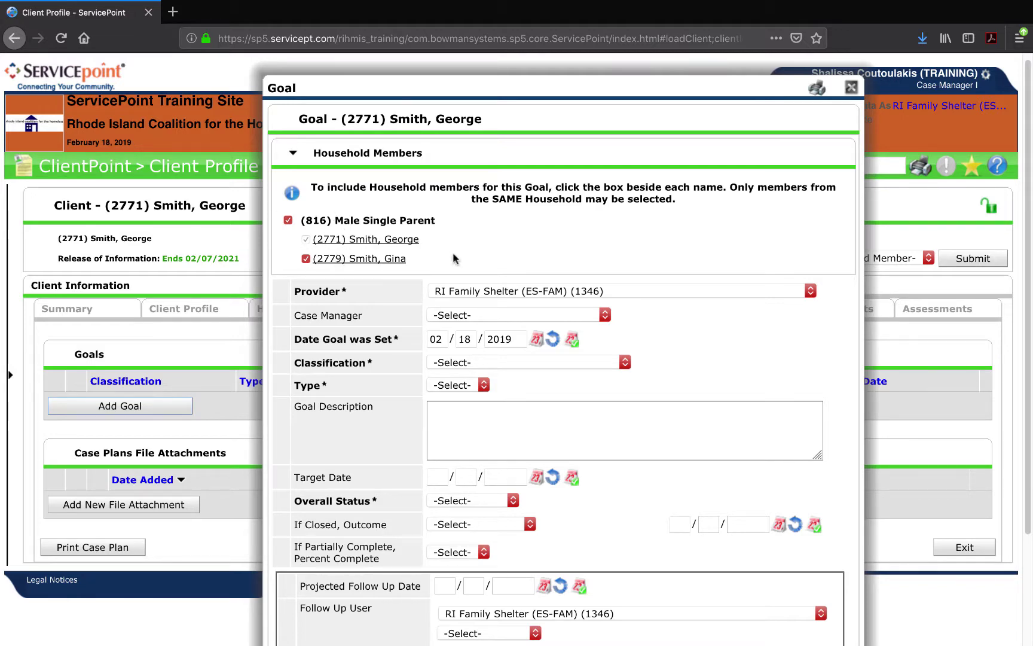
{"action": "scroll", "coordinate": [453, 258], "scroll_direction": "down", "scroll_amount": 2}
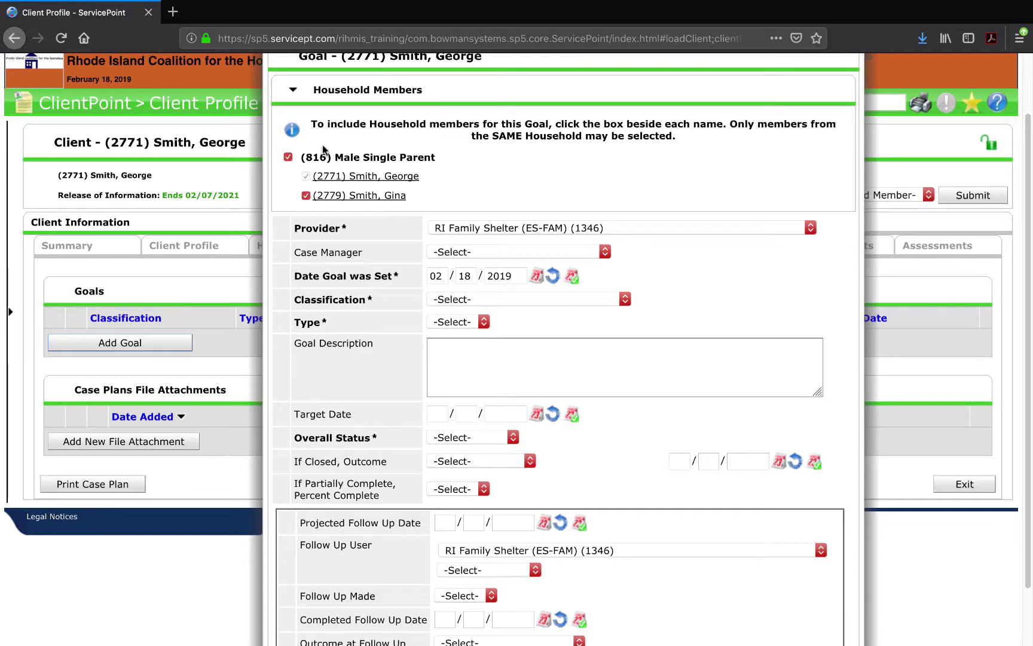
{"action": "left_click", "coordinate": [288, 157]}
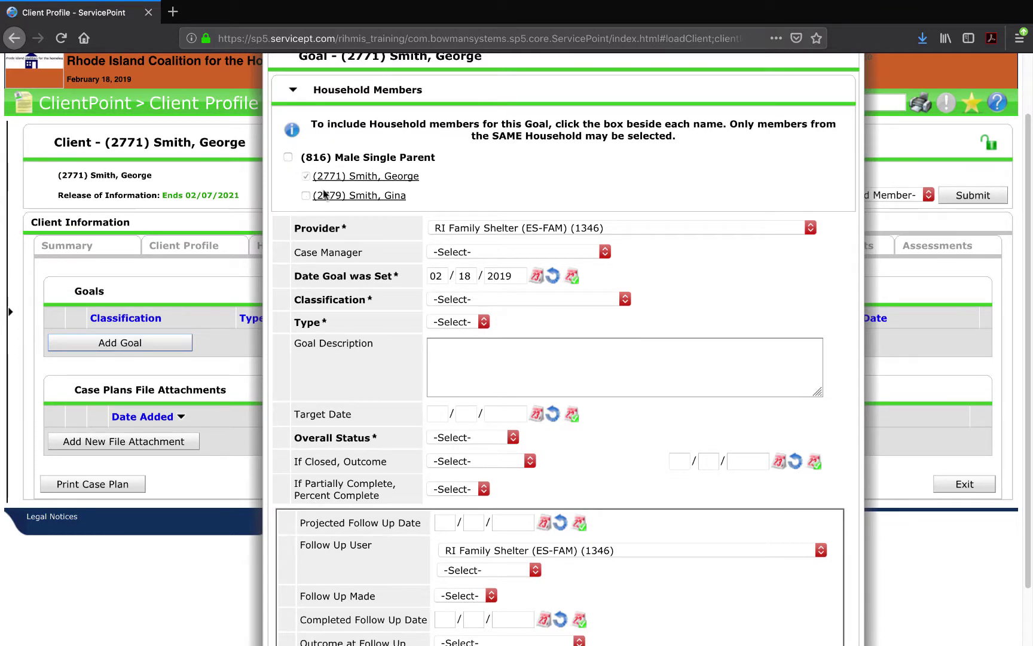
{"action": "left_click", "coordinate": [289, 157]}
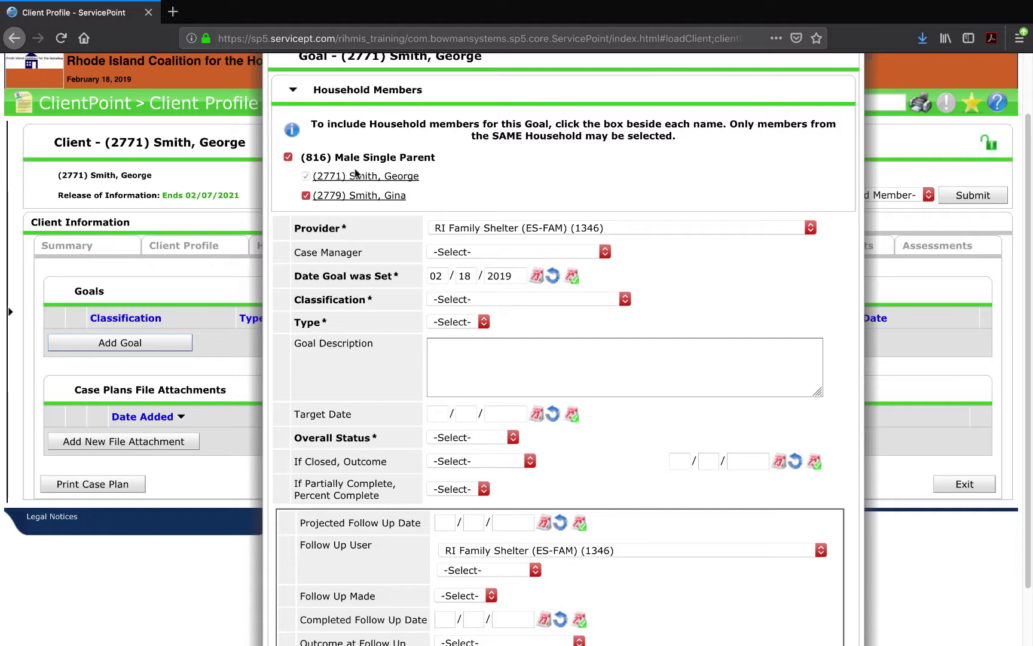
{"action": "scroll", "coordinate": [433, 196], "scroll_direction": "down", "scroll_amount": 2}
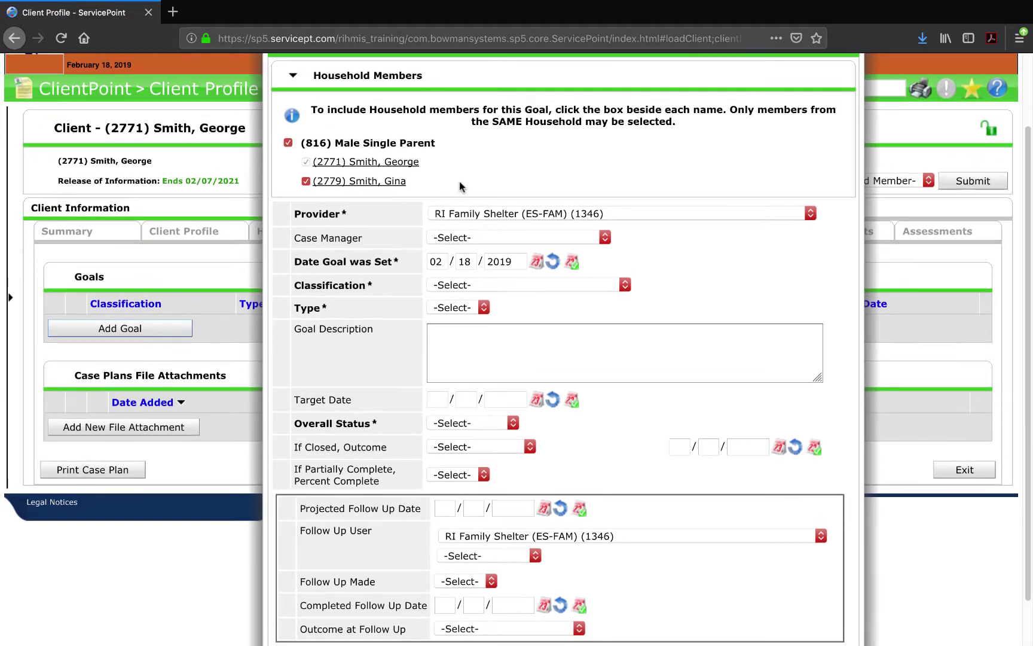
Step: Keep RI Family Shelter (ES-FAM) as the goal's provider and assign the listed training case manager
{"action": "scroll", "coordinate": [440, 183], "scroll_direction": "up", "scroll_amount": 1}
{"action": "left_click", "coordinate": [483, 217]}
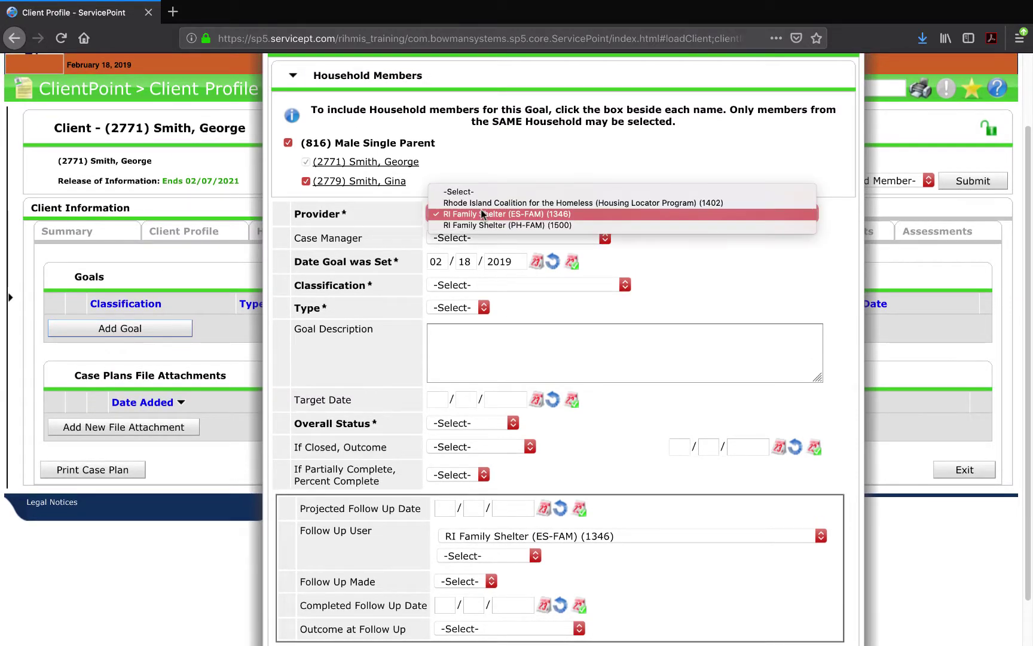
{"action": "left_click", "coordinate": [484, 219]}
{"action": "scroll", "coordinate": [583, 180], "scroll_direction": "up", "scroll_amount": 2}
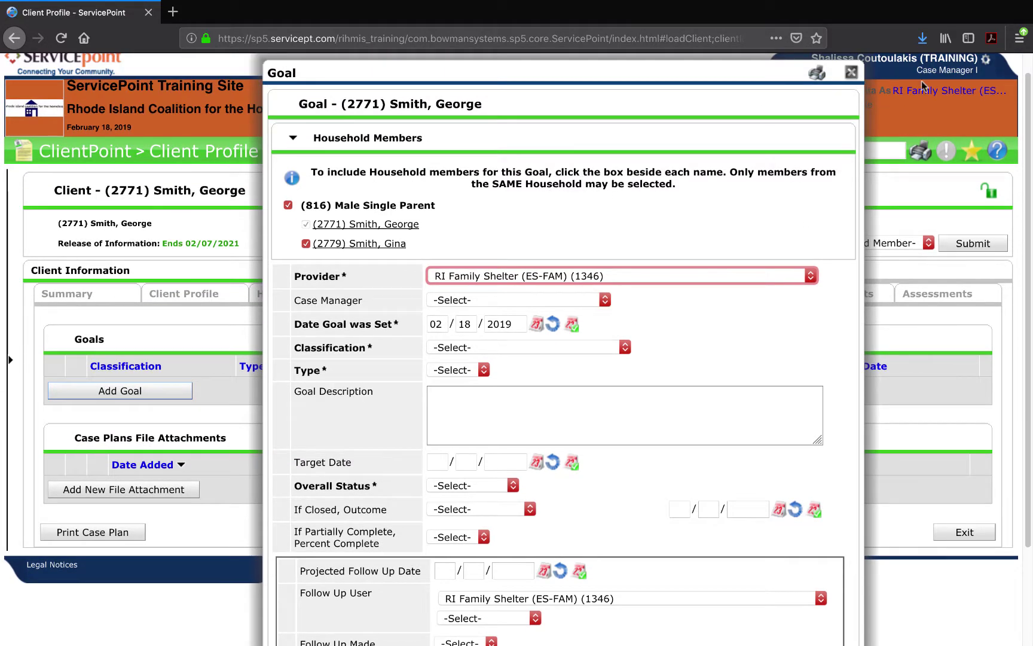
{"action": "left_click", "coordinate": [726, 176]}
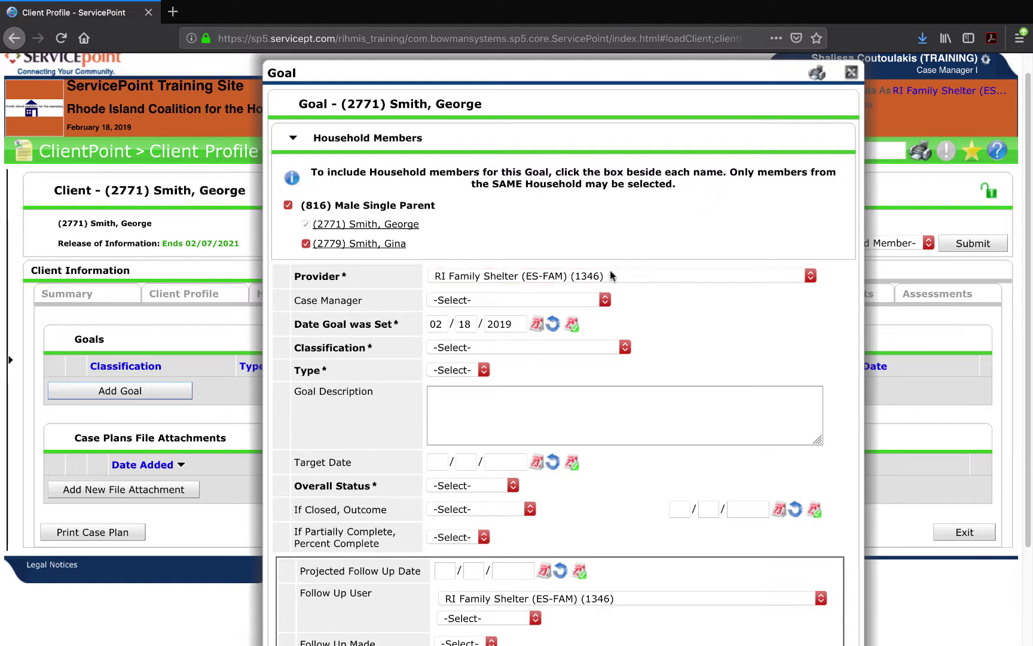
{"action": "left_click", "coordinate": [430, 304]}
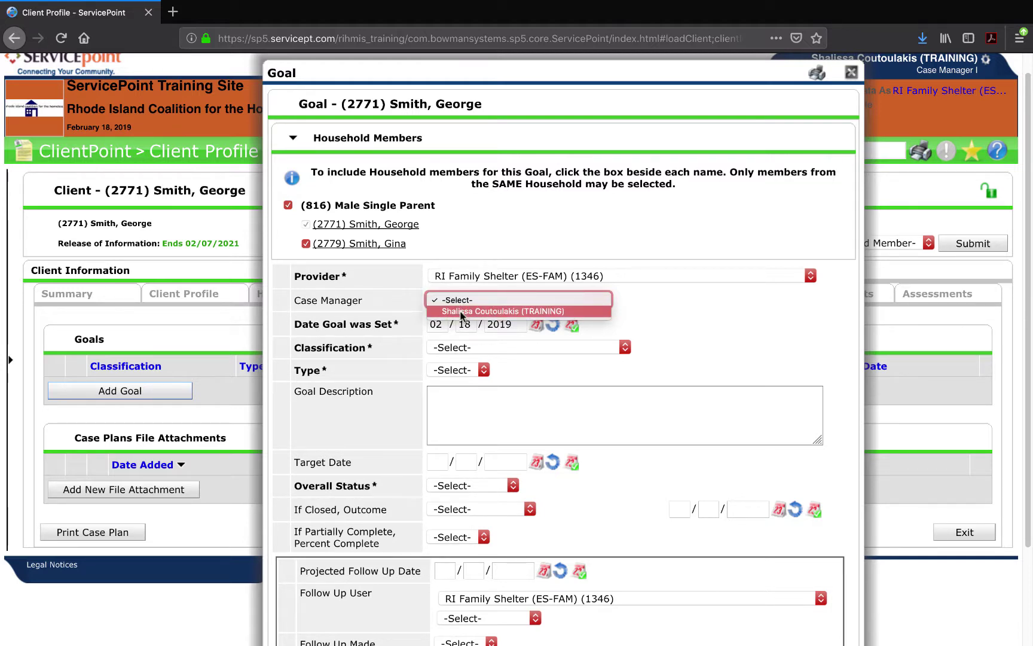
{"action": "left_click", "coordinate": [463, 311]}
{"action": "scroll", "coordinate": [422, 316], "scroll_direction": "down", "scroll_amount": 1}
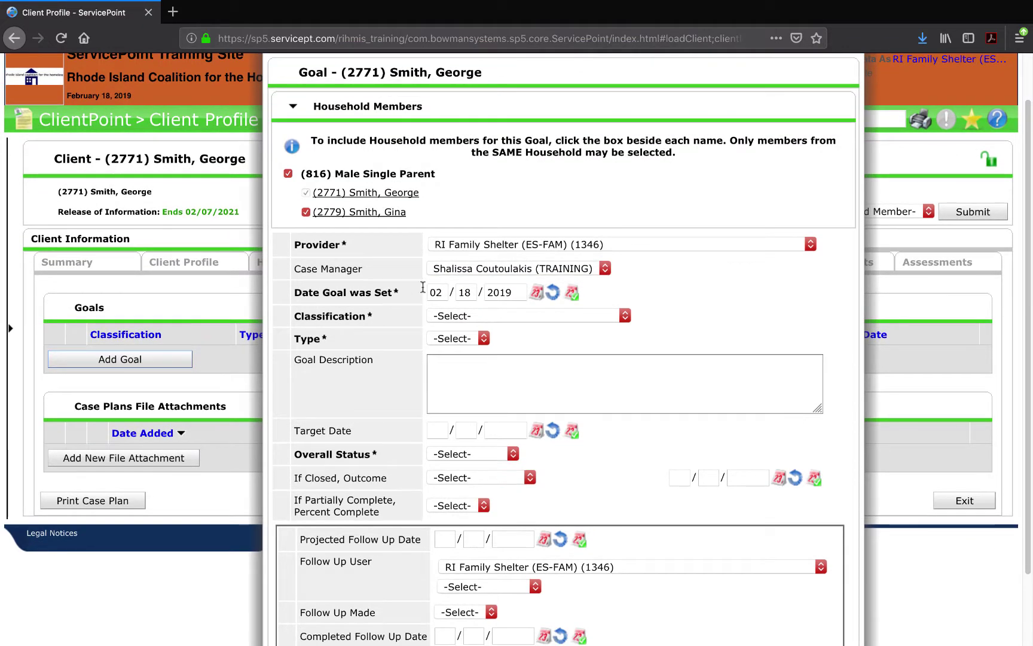
{"action": "scroll", "coordinate": [445, 293], "scroll_direction": "up", "scroll_amount": 1}
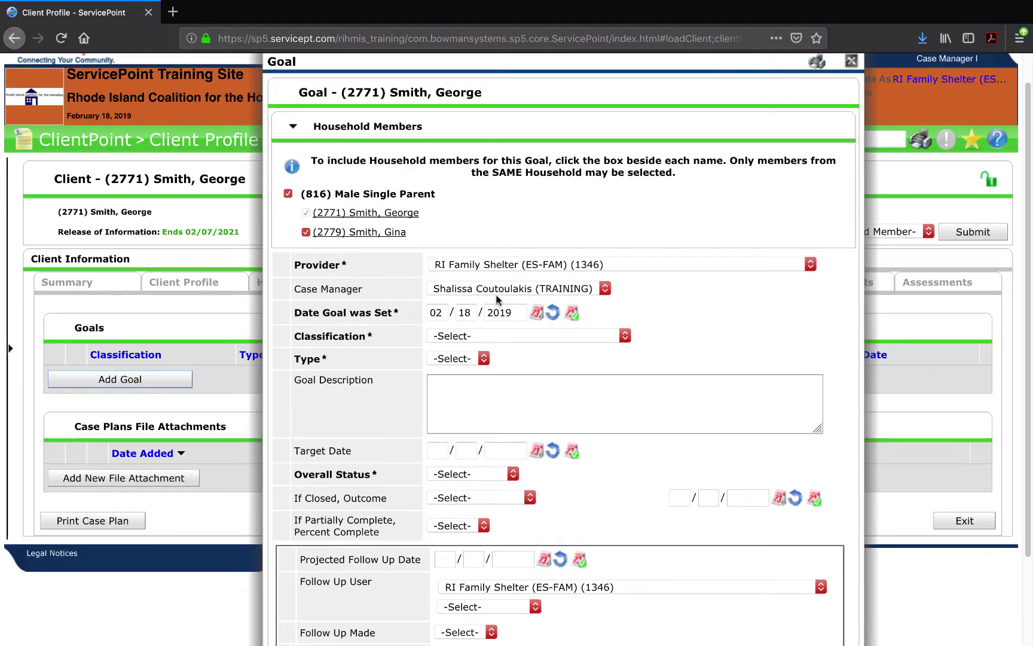
Step: Set the date the goal was set to 02/07/2019
{"action": "left_click", "coordinate": [465, 312]}
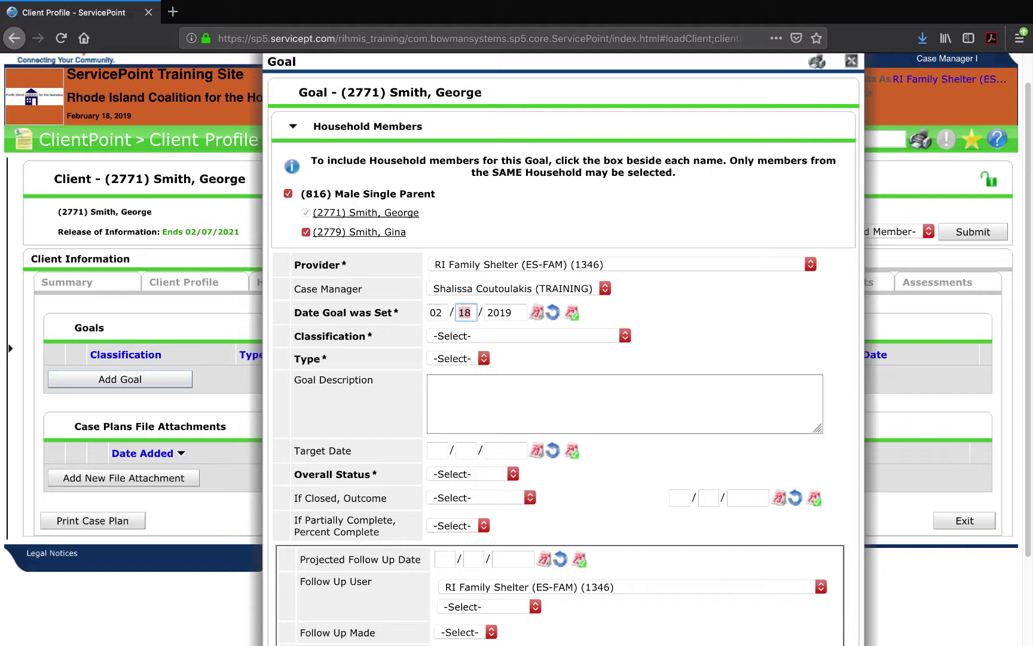
{"action": "type", "text": "07"}
{"action": "left_click", "coordinate": [433, 313]}
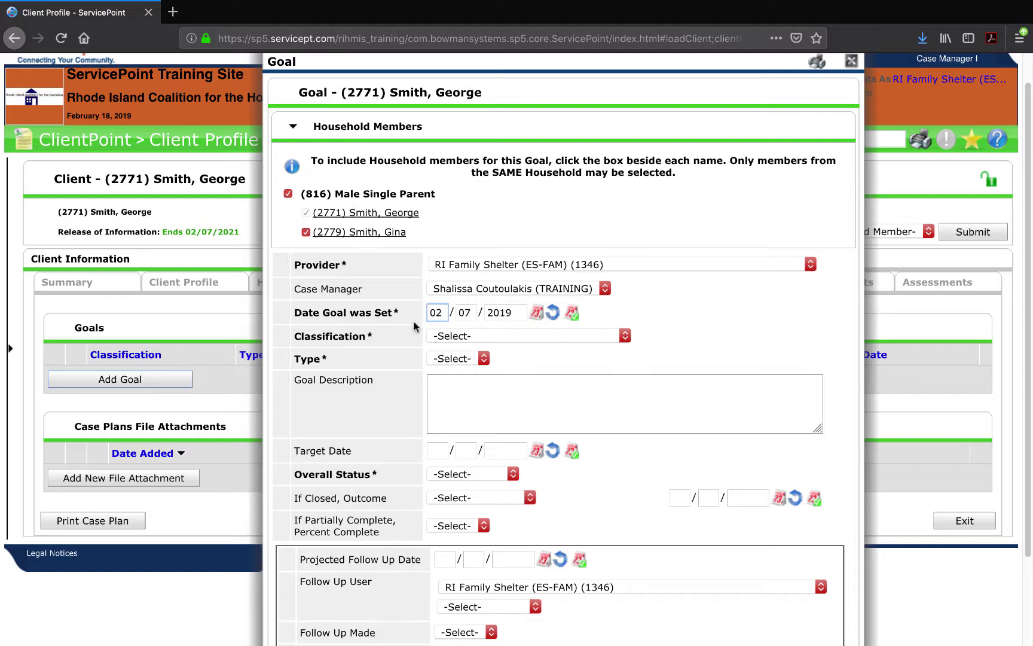
Step: Set both the goal's classification and its type to Housing
{"action": "scroll", "coordinate": [478, 326], "scroll_direction": "down", "scroll_amount": 3}
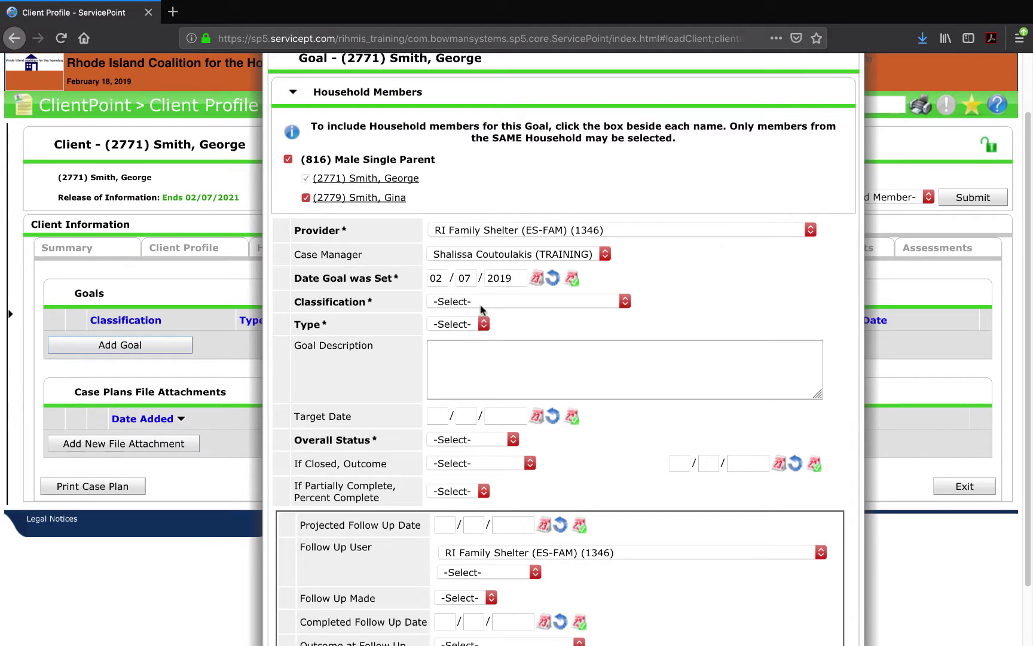
{"action": "left_click", "coordinate": [482, 305]}
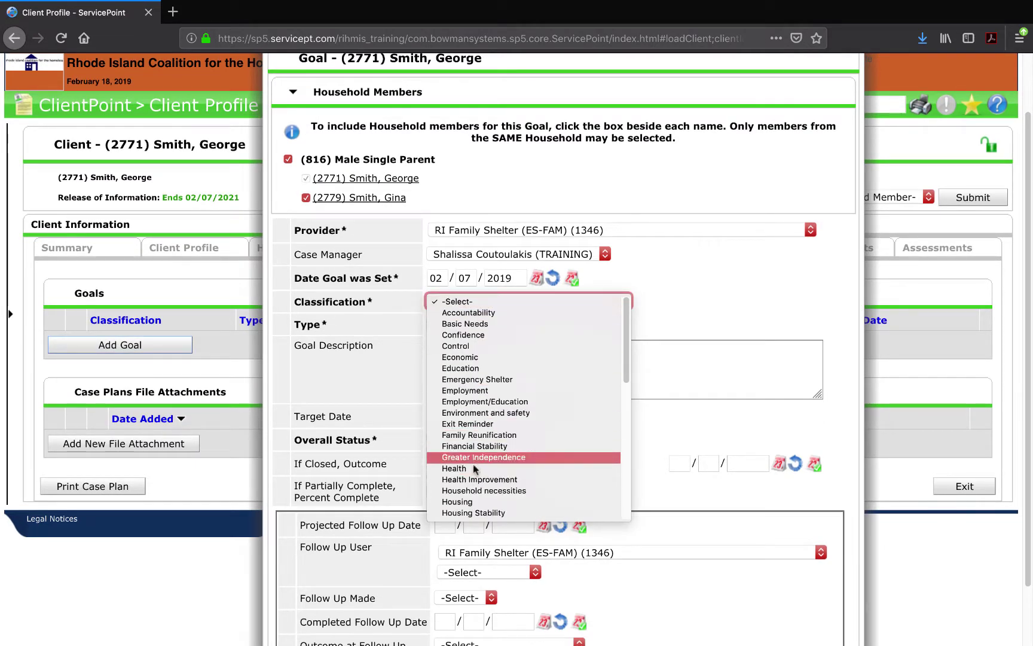
{"action": "left_click", "coordinate": [465, 502]}
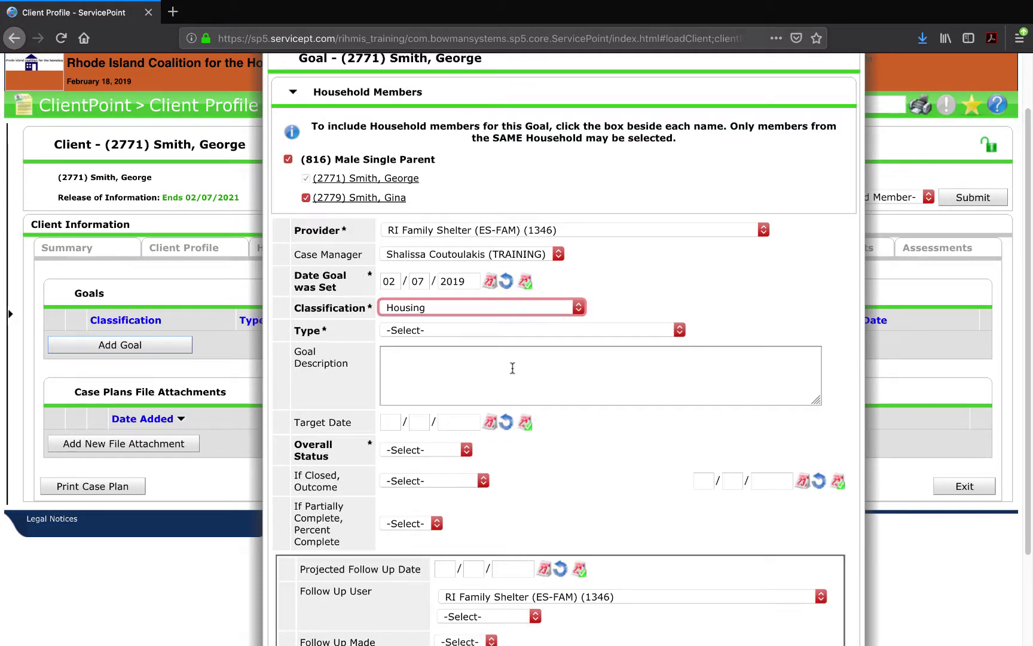
{"action": "left_click", "coordinate": [540, 330]}
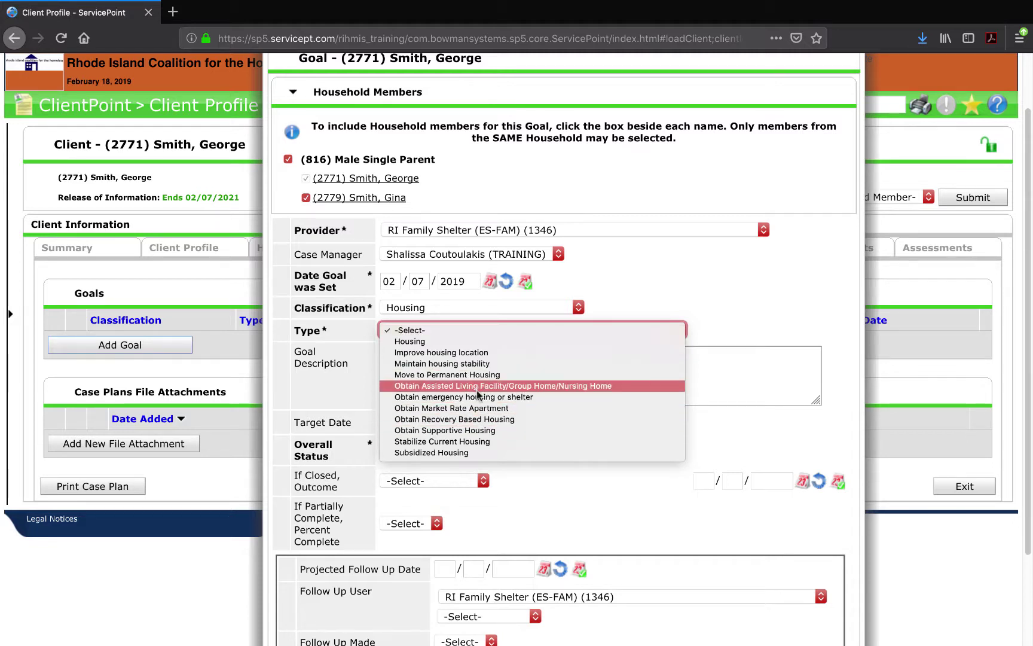
{"action": "left_click", "coordinate": [480, 340]}
Step: Enter the goal description "Family will work to obtain housing." followed by the case manager's initials
{"action": "left_click", "coordinate": [392, 367]}
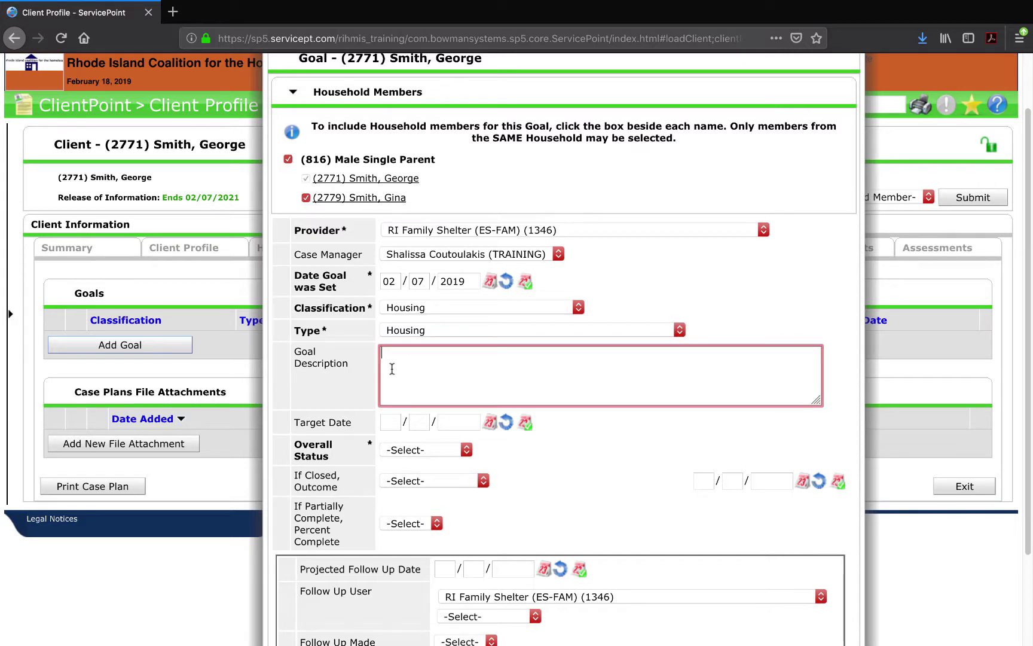
{"action": "type", "text": "Family will work"}
{"action": "type", "text": " to obtain ho"}
{"action": "type", "text": "usi"}
{"action": "key", "text": "BackSpace"}
{"action": "type", "text": "sing. "}
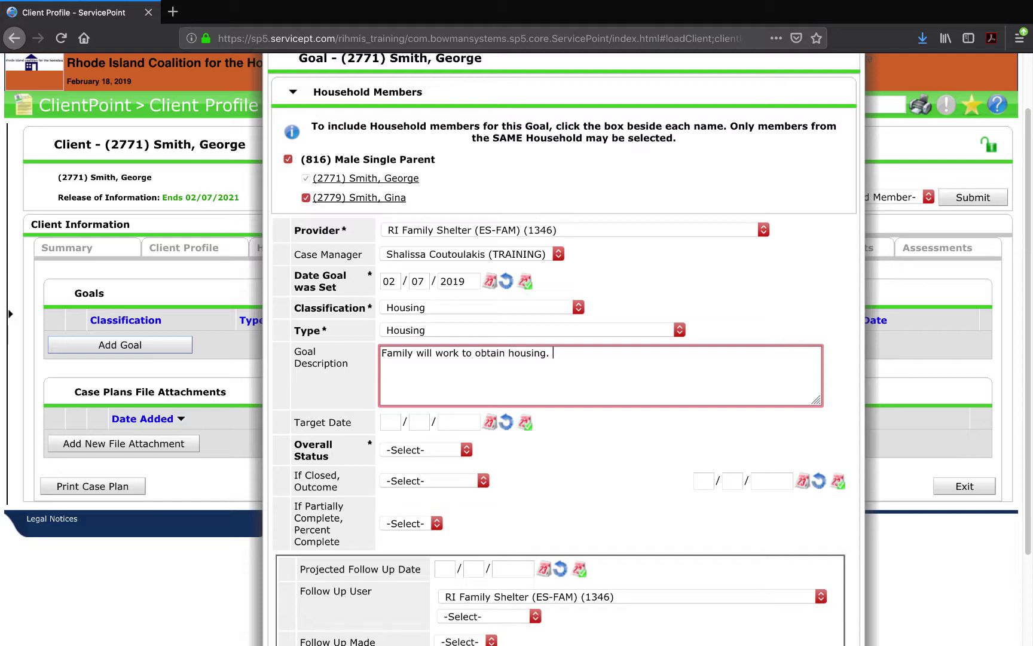
{"action": "type", "text": "SC"}
{"action": "scroll", "coordinate": [376, 419], "scroll_direction": "down", "scroll_amount": 1}
{"action": "left_click", "coordinate": [342, 383]}
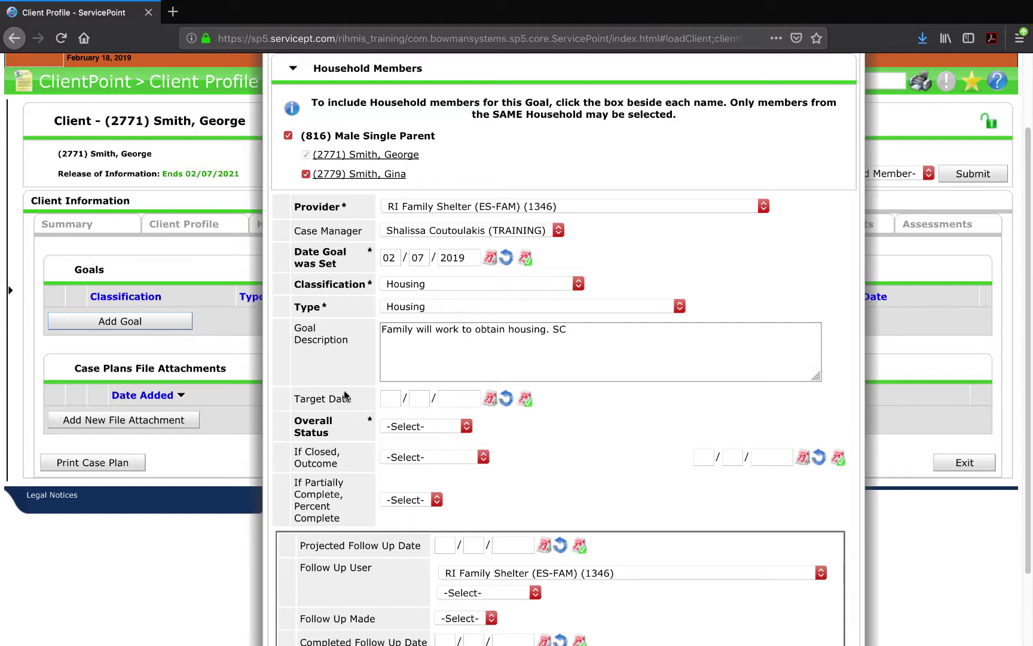
Step: Set the goal's overall status to In Progress
{"action": "scroll", "coordinate": [367, 366], "scroll_direction": "down", "scroll_amount": 2}
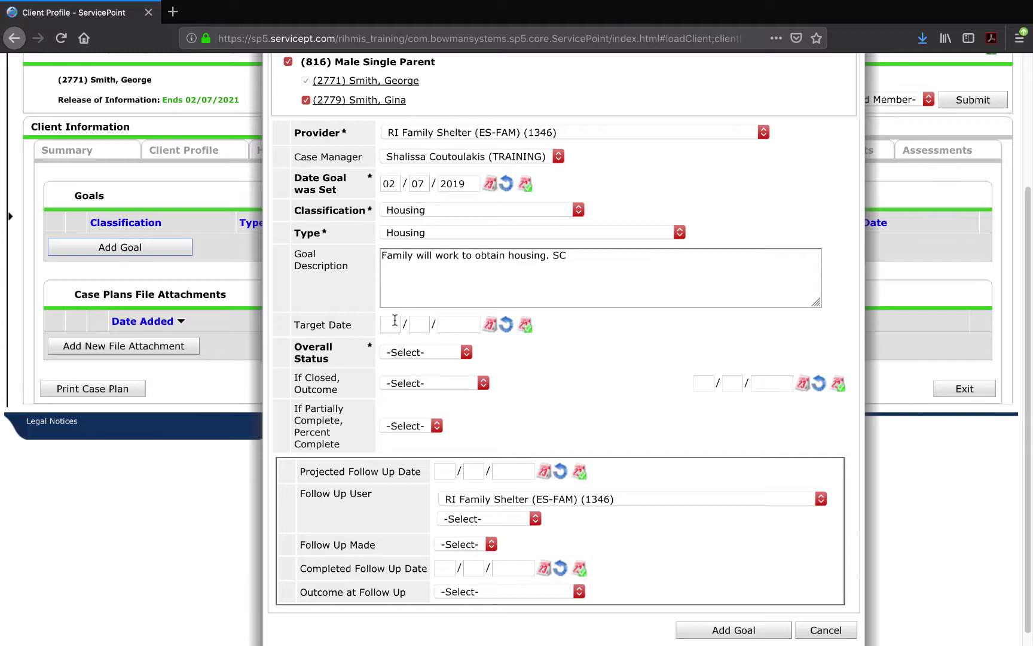
{"action": "left_click", "coordinate": [394, 353]}
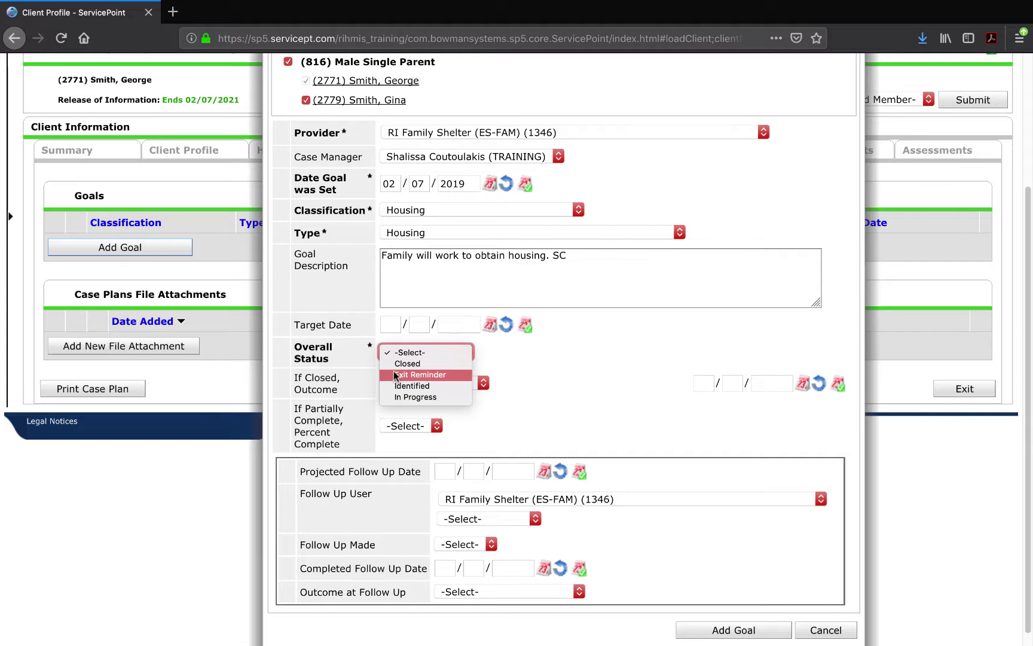
{"action": "left_click", "coordinate": [389, 389]}
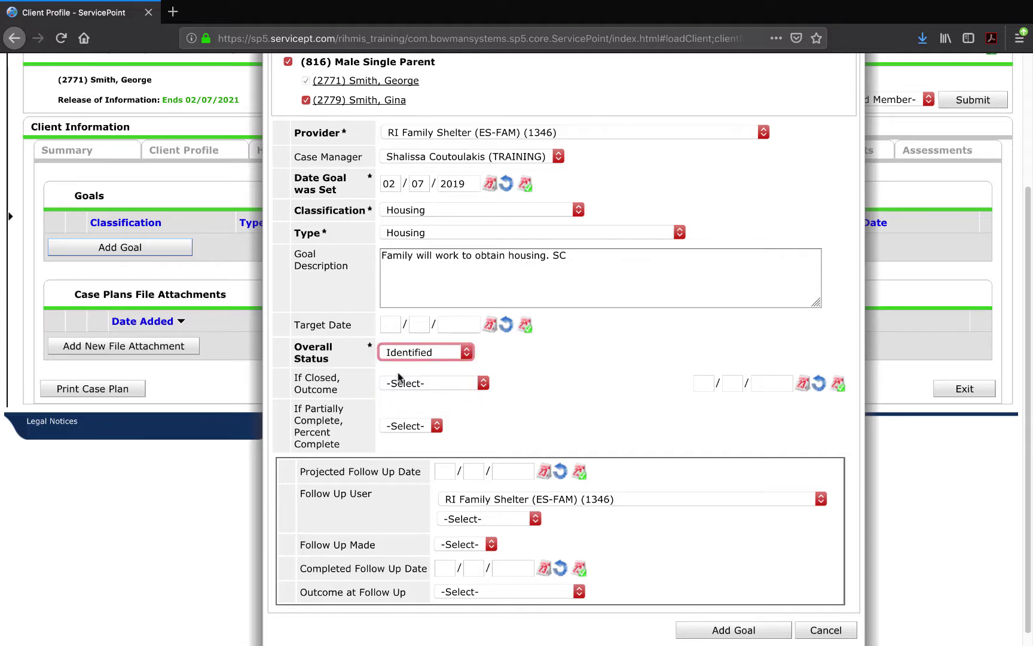
{"action": "left_click", "coordinate": [401, 352]}
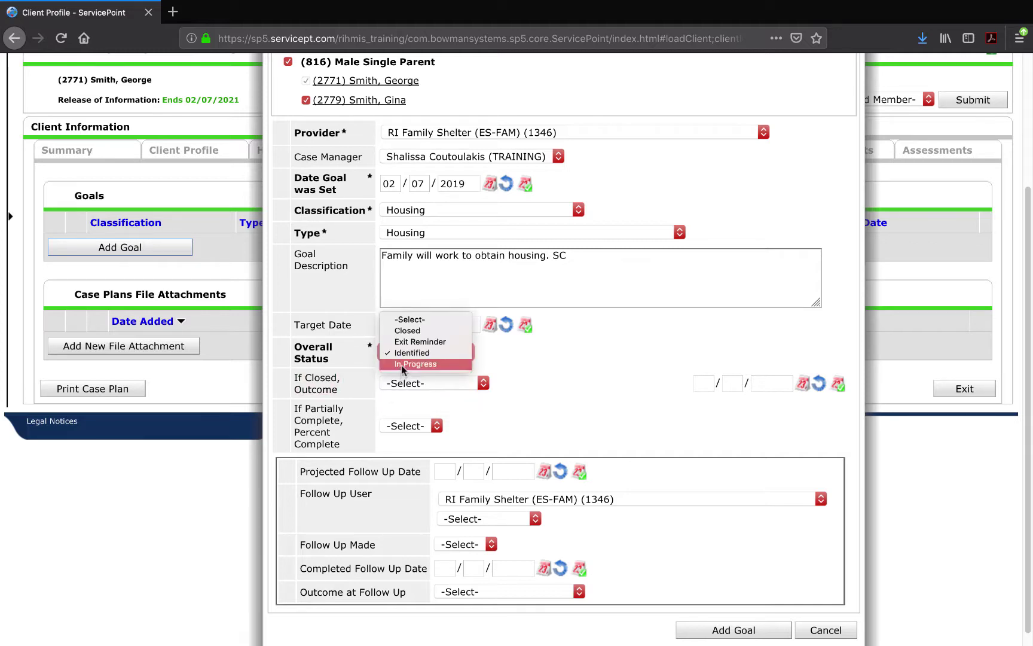
{"action": "left_click", "coordinate": [401, 364]}
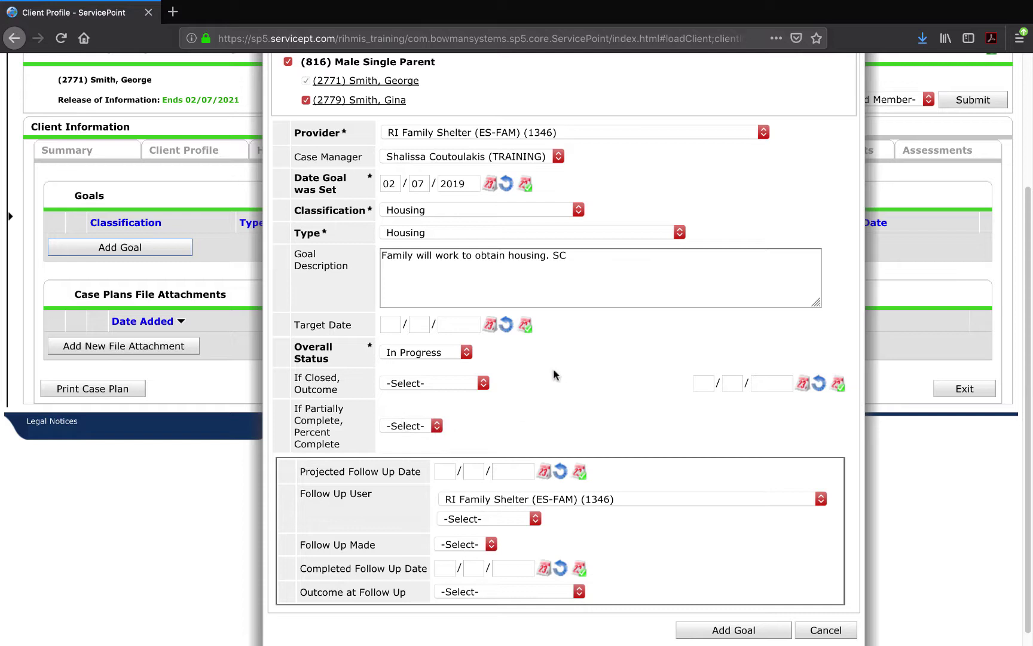
Step: Set the projected follow-up date to 03/11/2019 with the training case manager as the follow-up user
{"action": "scroll", "coordinate": [570, 434], "scroll_direction": "down", "scroll_amount": 1}
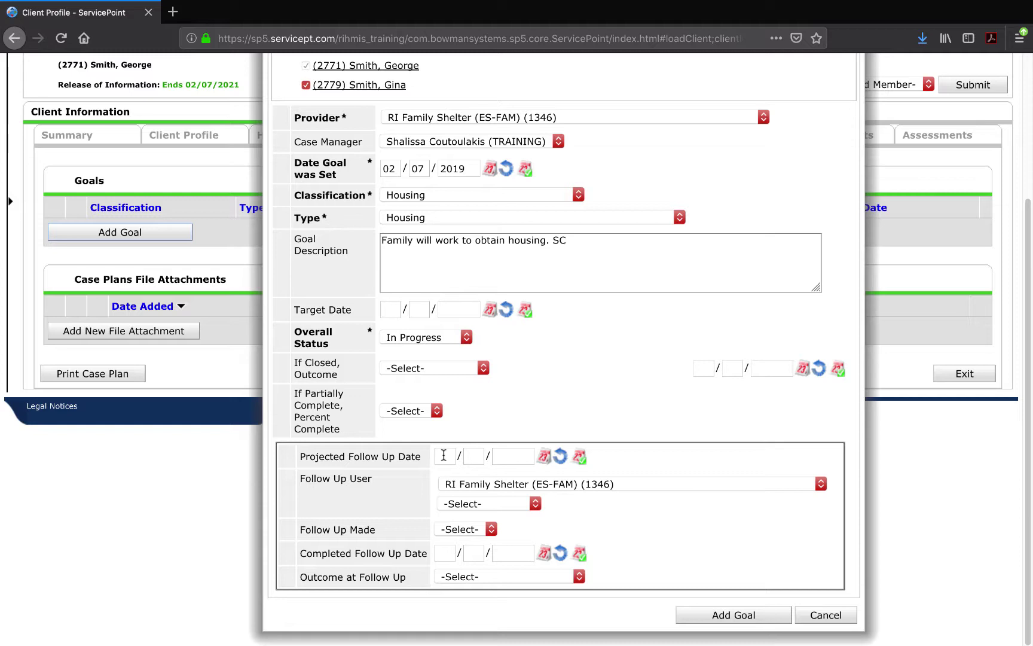
{"action": "left_click", "coordinate": [444, 455]}
{"action": "type", "text": "03/11/2"}
{"action": "type", "text": "019"}
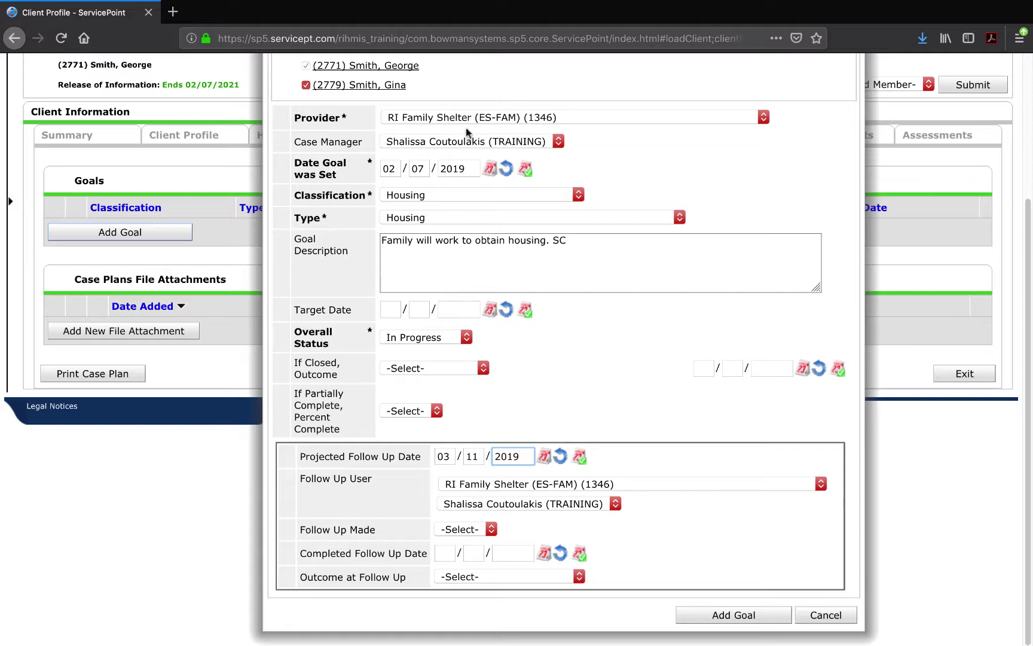
{"action": "left_click", "coordinate": [487, 506]}
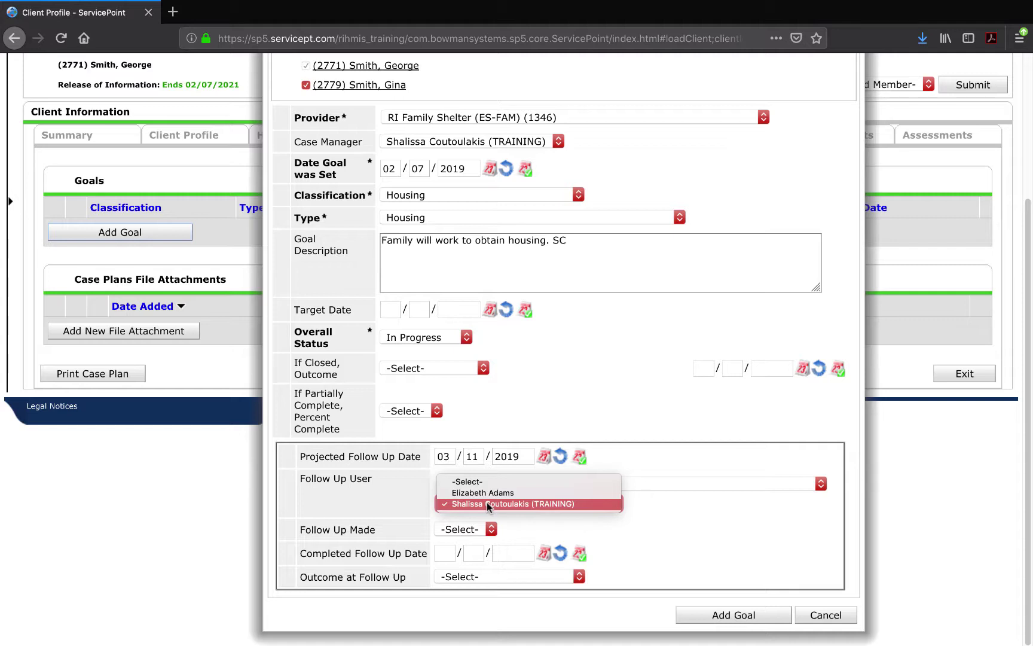
{"action": "left_click", "coordinate": [501, 505]}
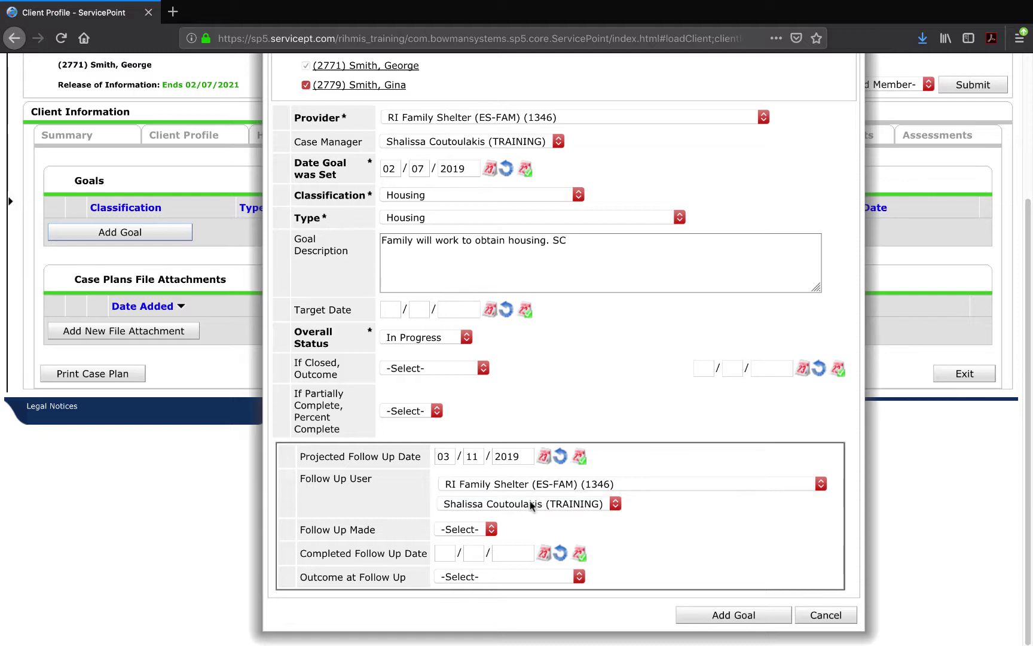
{"action": "left_click", "coordinate": [479, 530]}
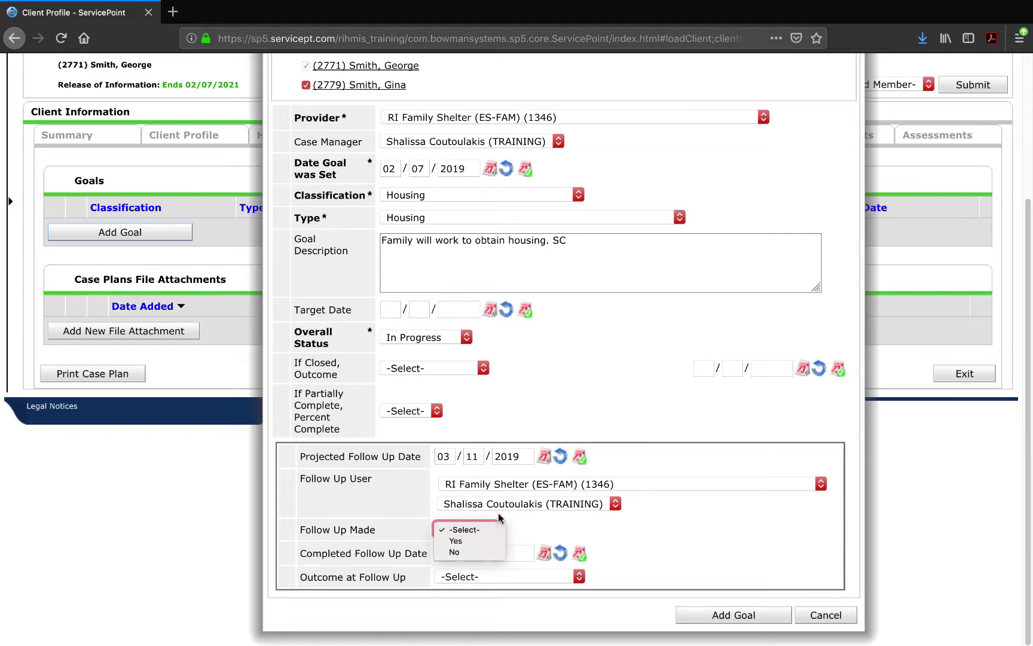
{"action": "left_click", "coordinate": [499, 514]}
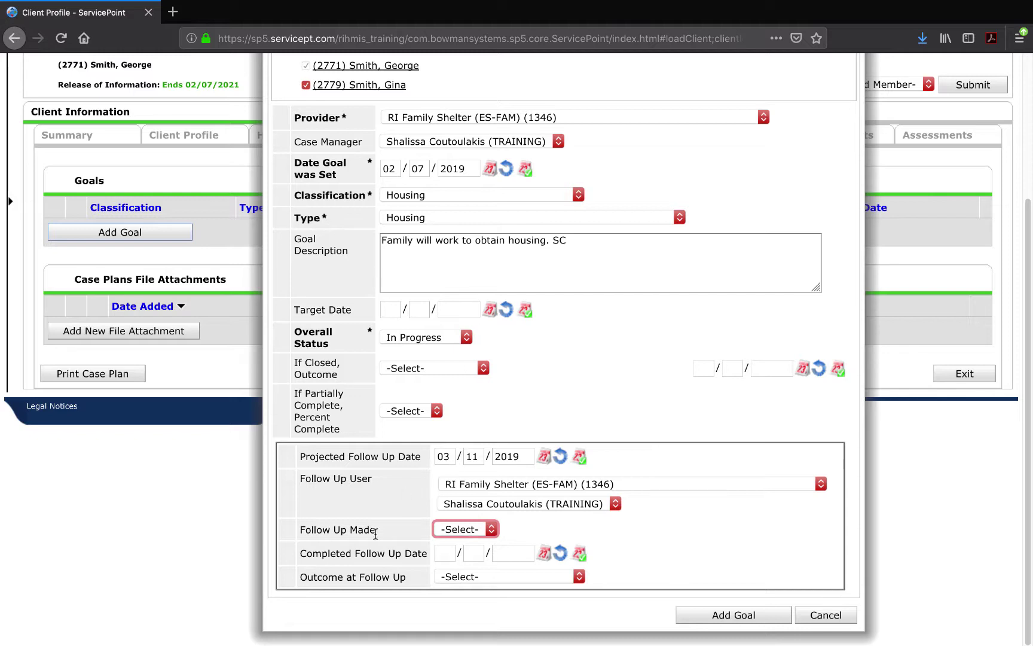
Step: Add the goal to the case plan with Follow Up Made and Outcome at Follow Up left unselected
{"action": "left_click", "coordinate": [481, 531]}
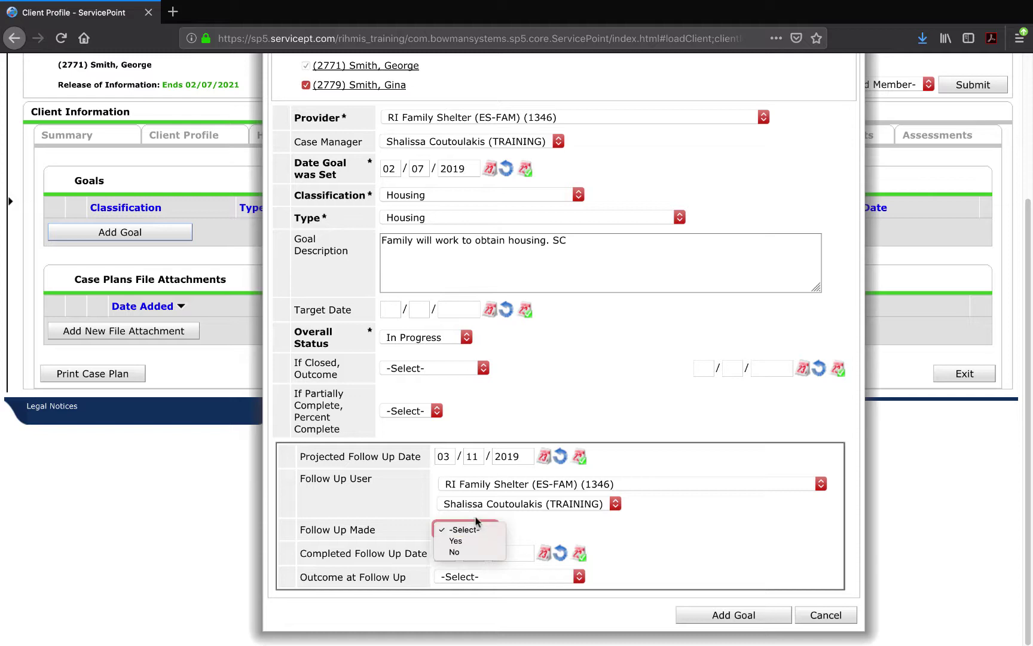
{"action": "left_click", "coordinate": [476, 521]}
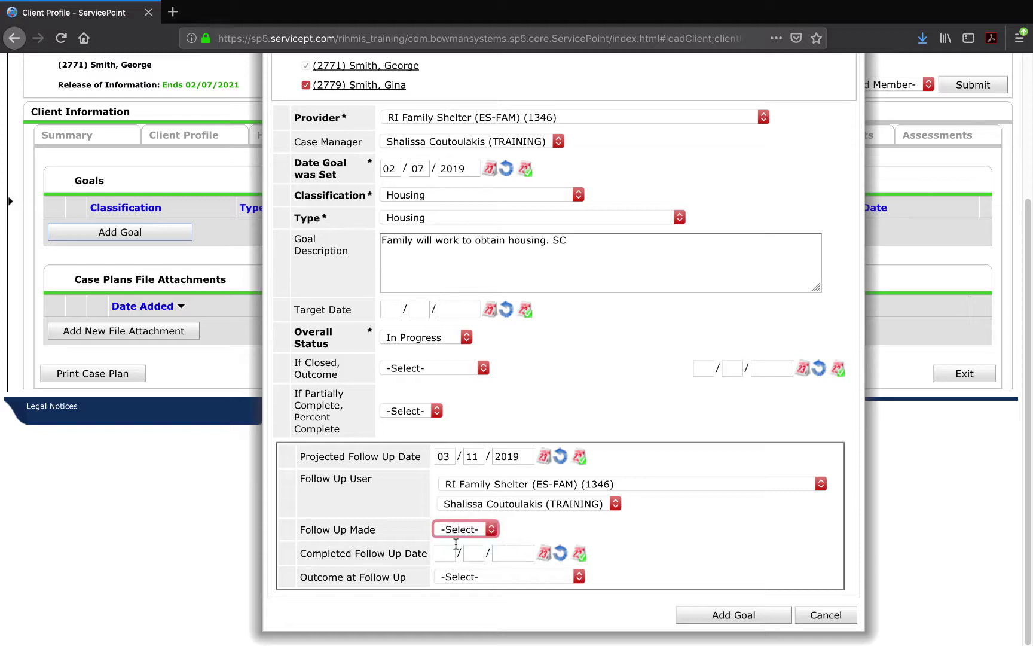
{"action": "left_click", "coordinate": [445, 573]}
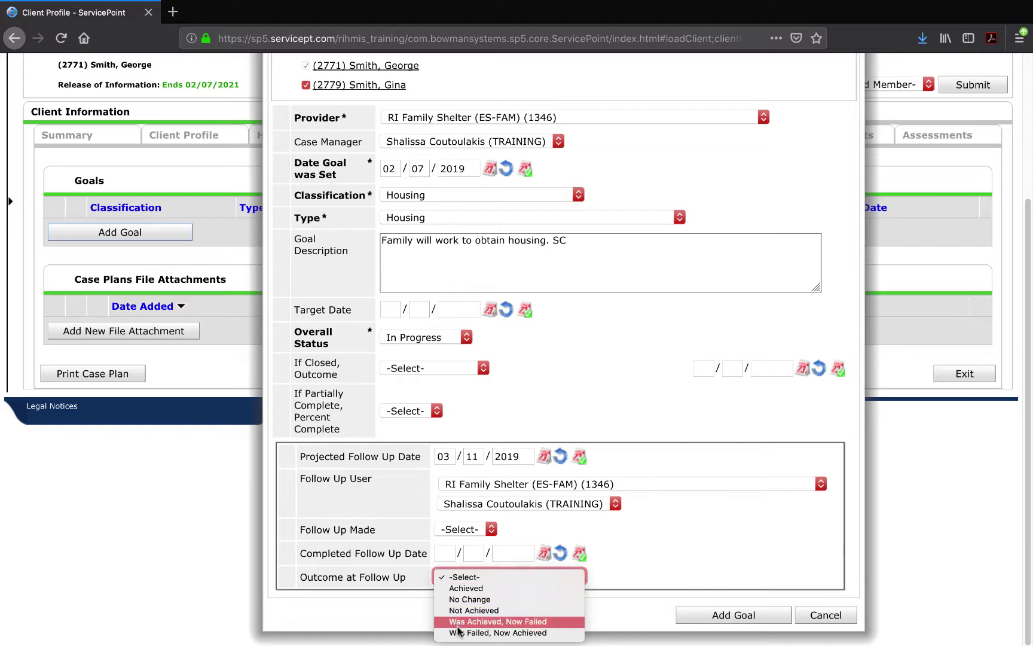
{"action": "left_click", "coordinate": [629, 565]}
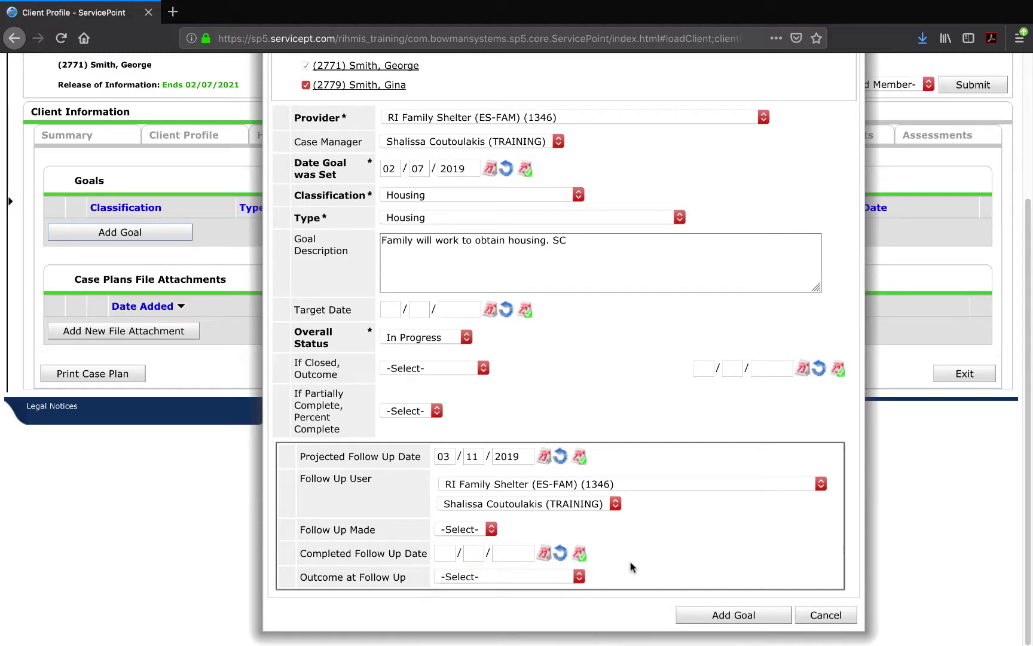
{"action": "left_click", "coordinate": [715, 615]}
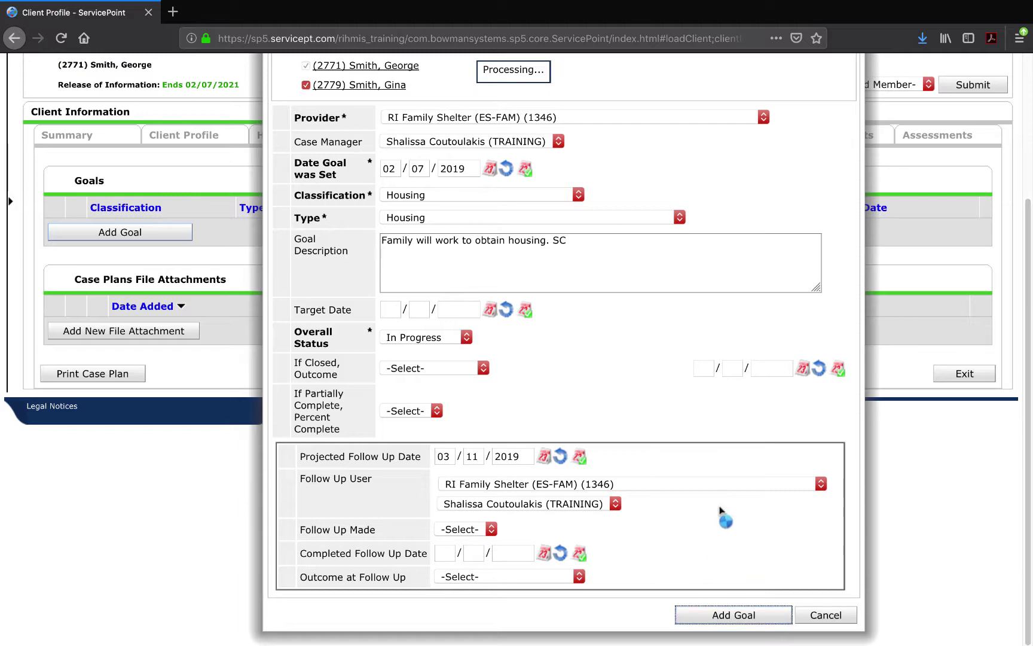
Step: Start a case note on the goal that includes the whole household, with the training case manager selected
{"action": "scroll", "coordinate": [721, 503], "scroll_direction": "down", "scroll_amount": 5}
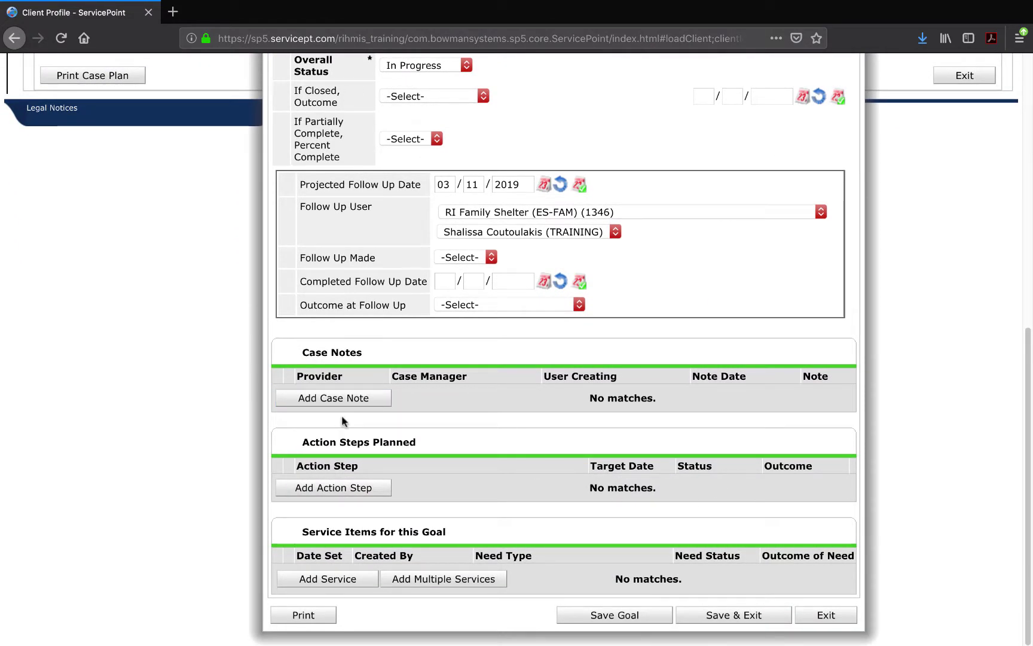
{"action": "left_click", "coordinate": [356, 400]}
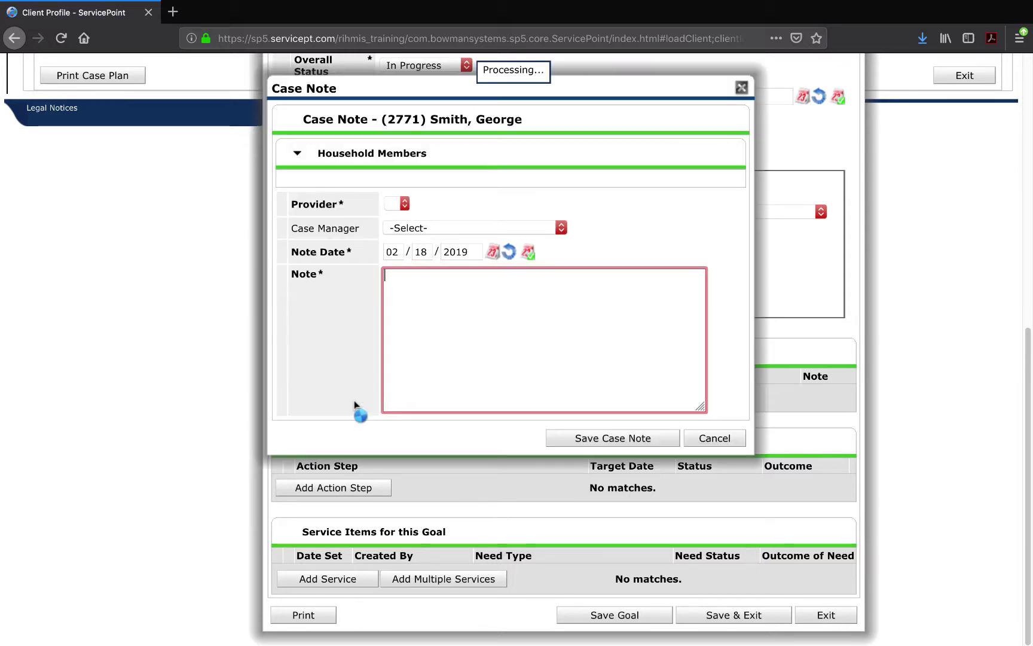
{"action": "left_click", "coordinate": [292, 221]}
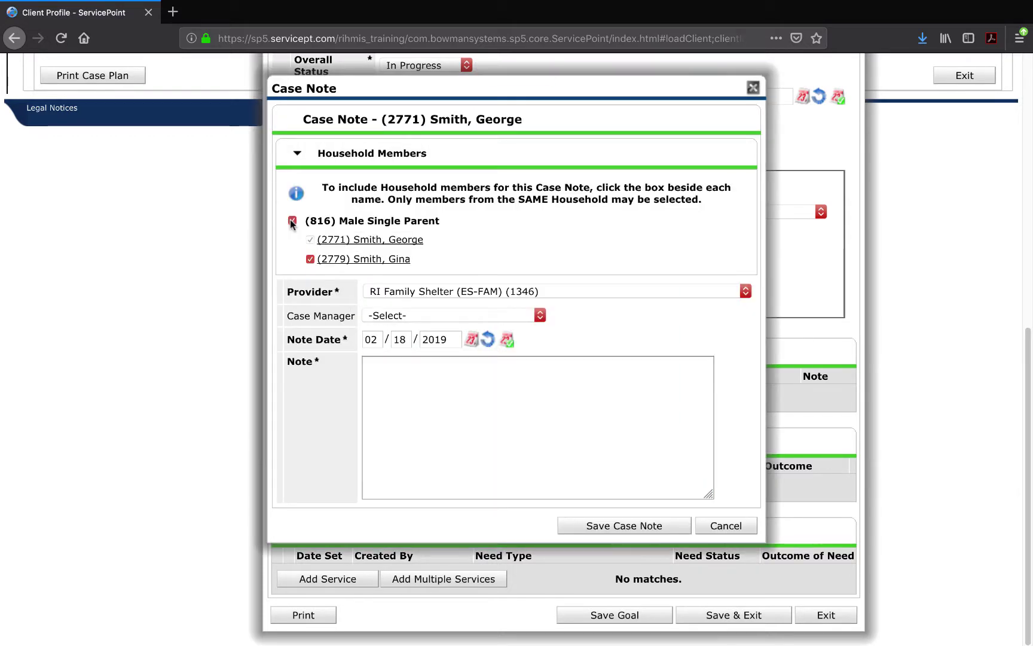
{"action": "left_click", "coordinate": [387, 315]}
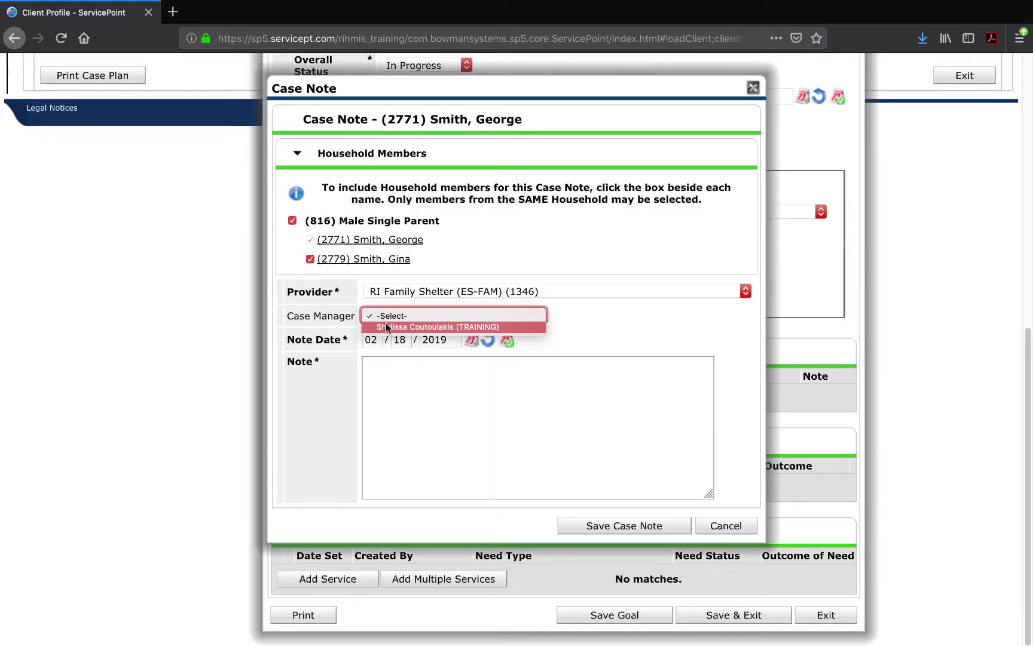
{"action": "left_click", "coordinate": [388, 327]}
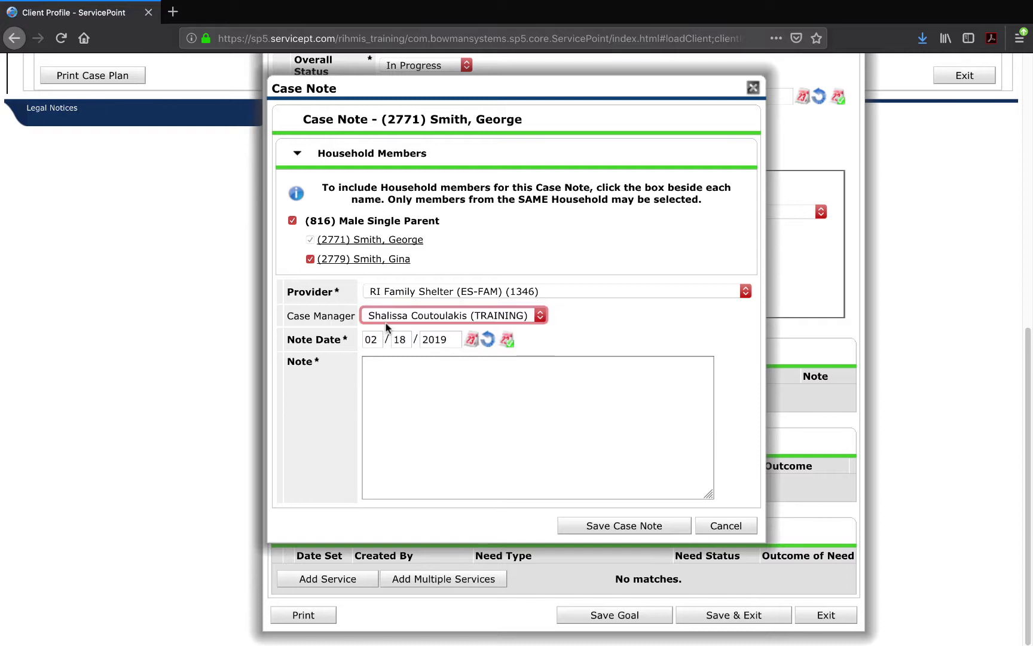
{"action": "left_click", "coordinate": [372, 282]}
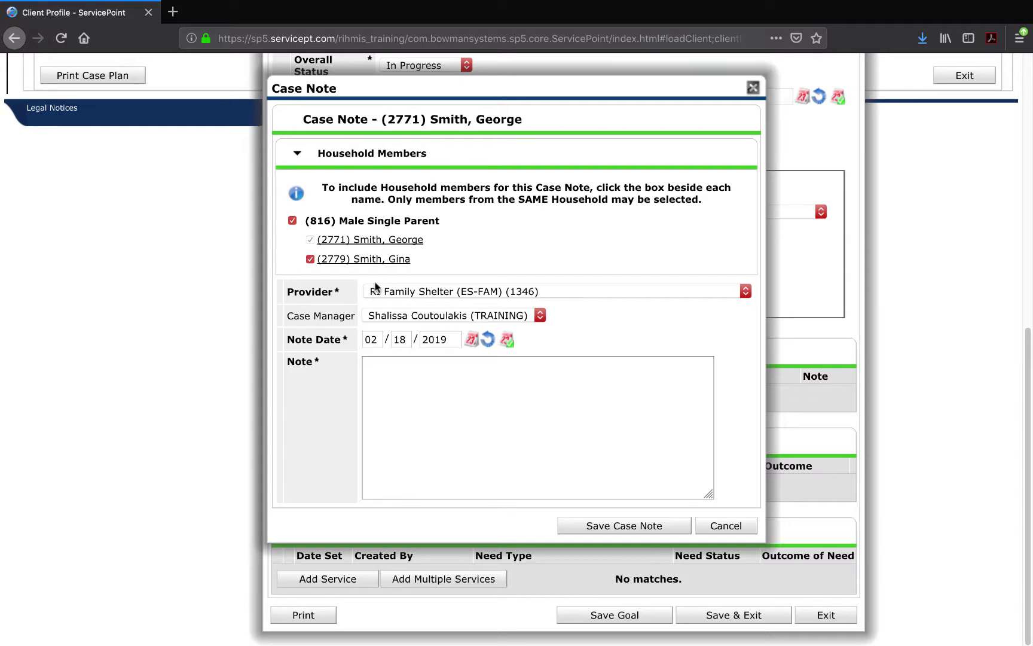
Step: Set the case note's date to 02/07/2019
{"action": "left_click", "coordinate": [401, 339]}
{"action": "left_click", "coordinate": [412, 342]}
{"action": "double_click", "coordinate": [400, 339]}
{"action": "type", "text": "07"}
Step: Write and save a note on the 2-3pm housing interview, listing a, b, c under needs, strengths and action steps, with the case manager's initials
{"action": "left_click", "coordinate": [393, 363]}
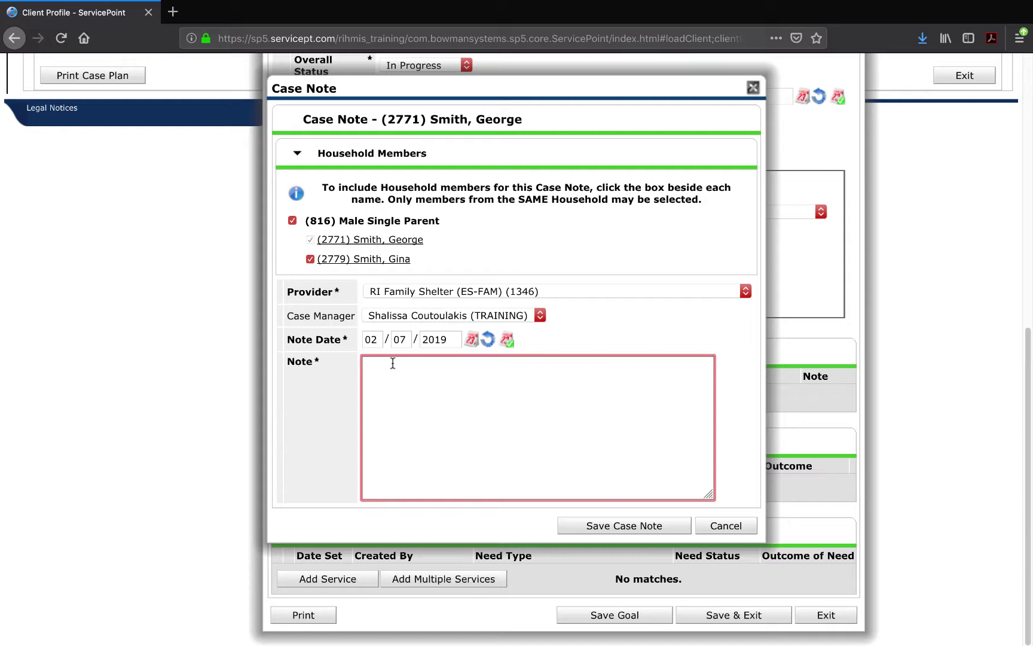
{"action": "type", "text": "Met wit"}
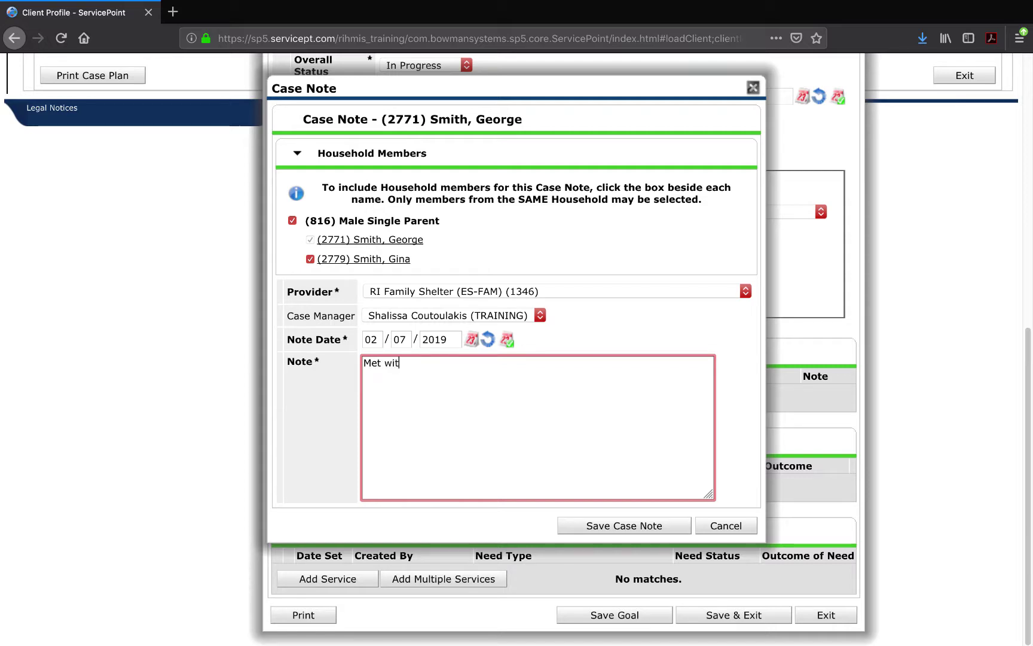
{"action": "type", "text": "h client from 2-3pm"}
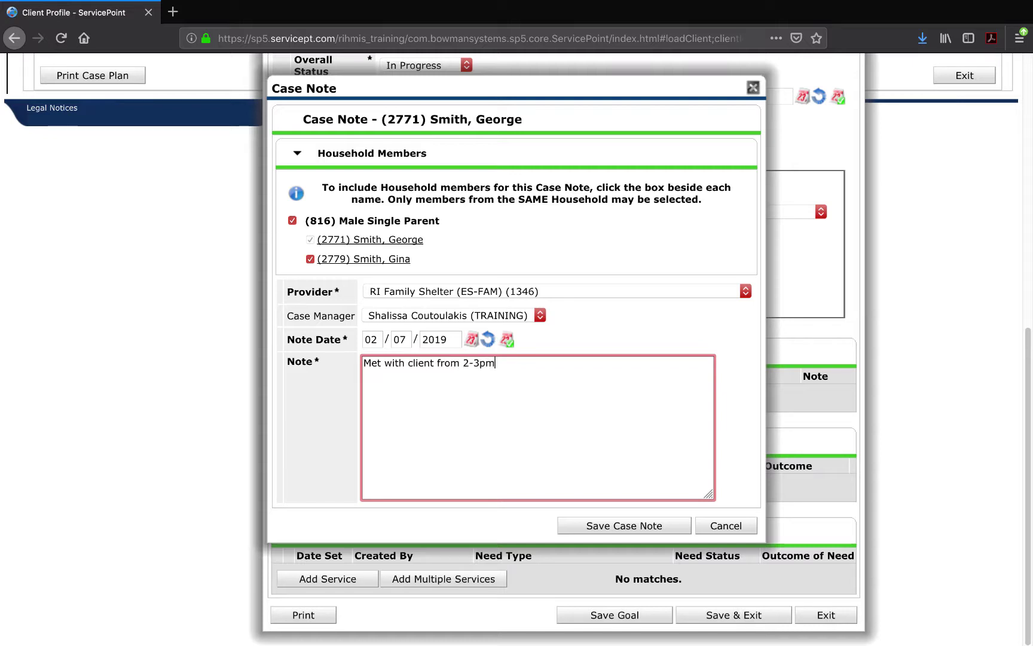
{"action": "type", "text": ", and interviewed them for huose"}
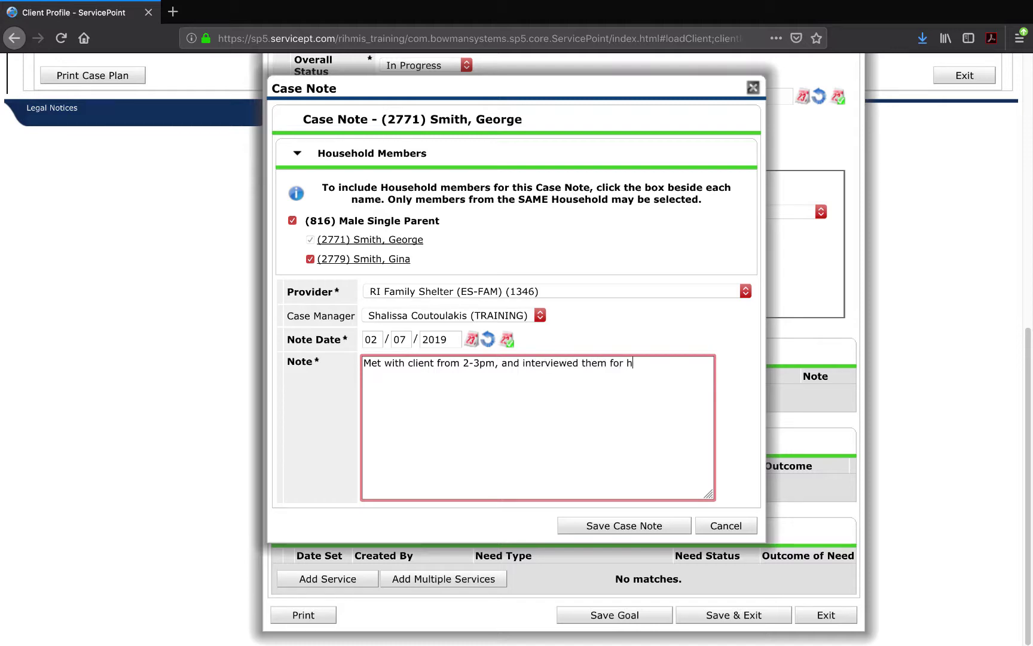
{"action": "key", "text": "BackSpace"}
{"action": "key", "text": "BackSpace"}
{"action": "key", "text": "BackSpace"}
{"action": "key", "text": "BackSpace"}
{"action": "type", "text": "ousing. Identified the following needs:"}
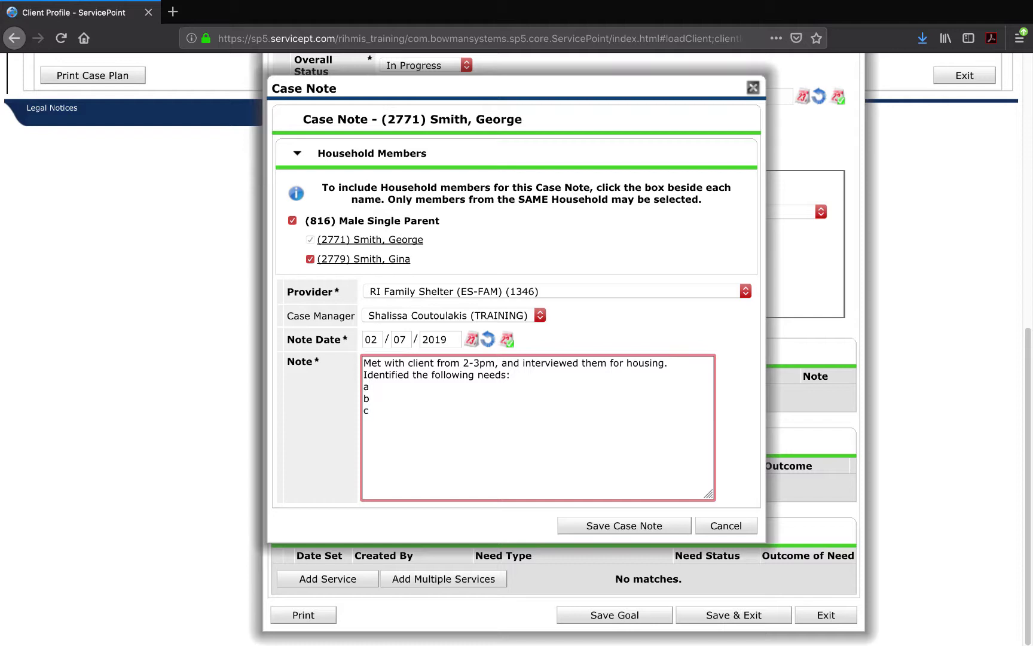
{"action": "left_click", "coordinate": [650, 524]}
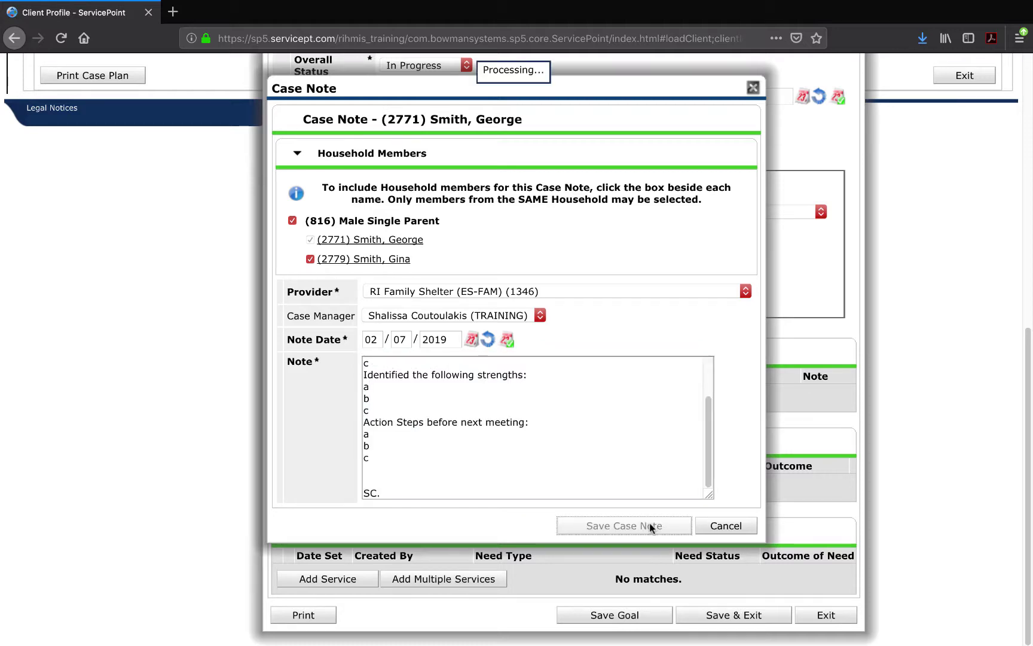
Step: Add a service item to the goal, accepting the move to the Service Transactions page
{"action": "scroll", "coordinate": [649, 522], "scroll_direction": "down", "scroll_amount": 3}
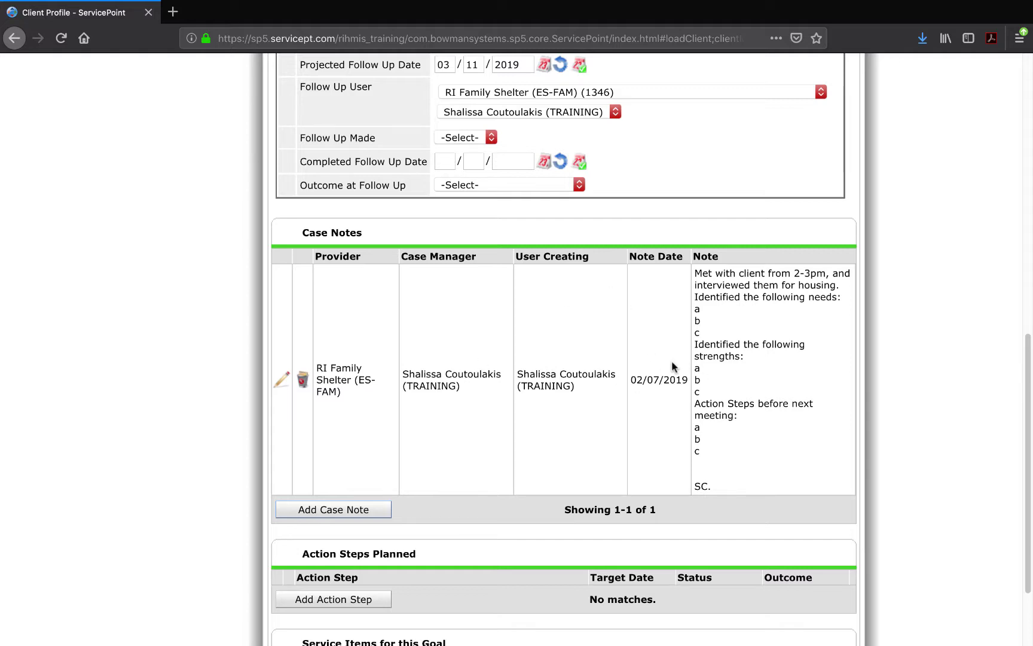
{"action": "scroll", "coordinate": [673, 364], "scroll_direction": "down", "scroll_amount": 3}
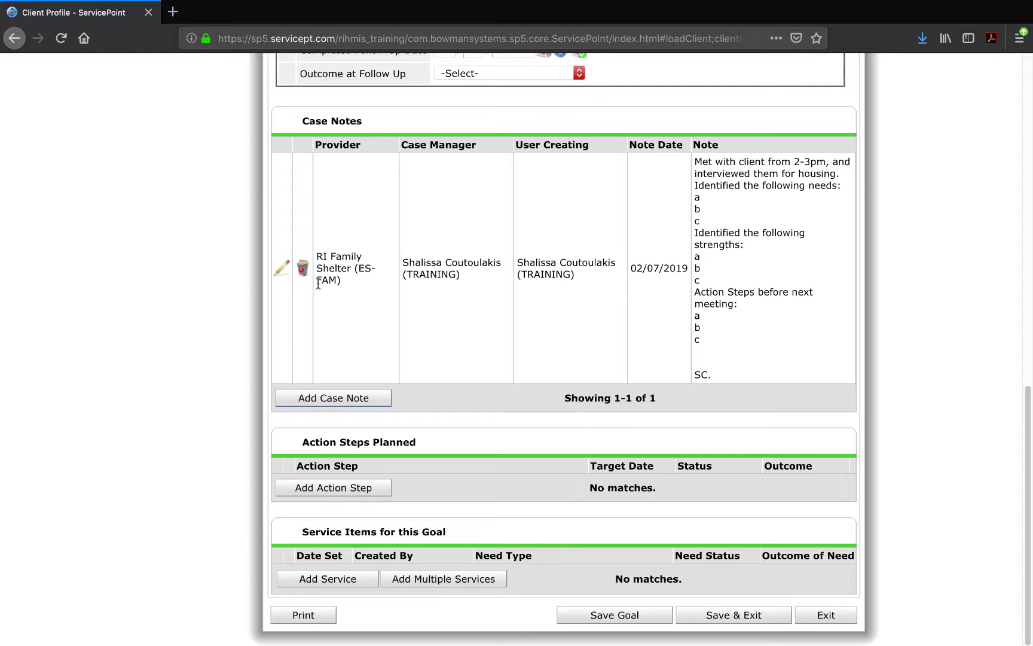
{"action": "left_click", "coordinate": [338, 578]}
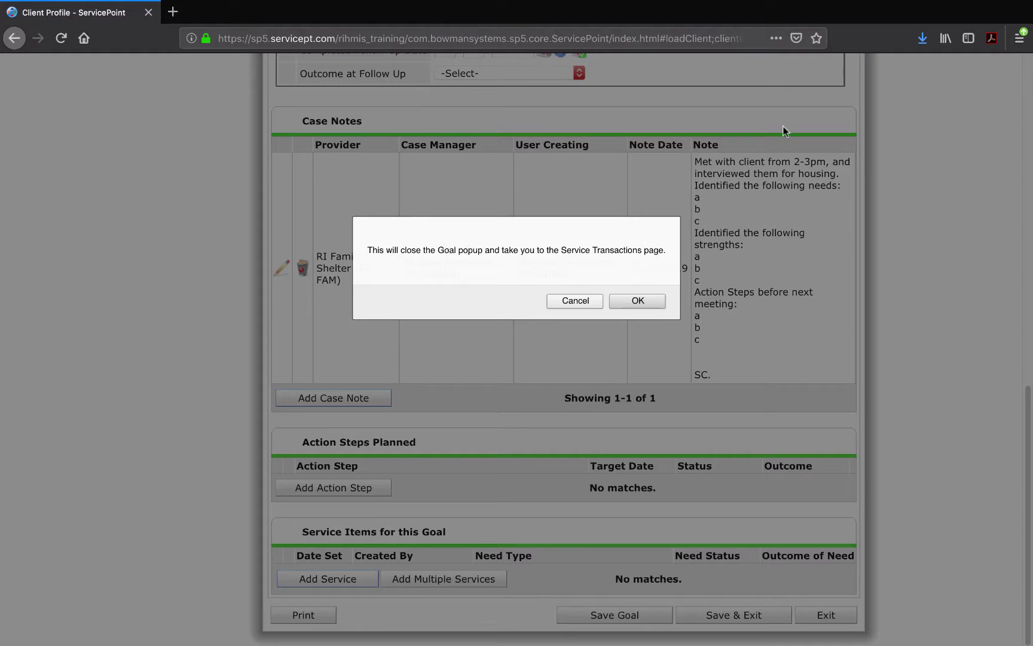
{"action": "left_click", "coordinate": [637, 301]}
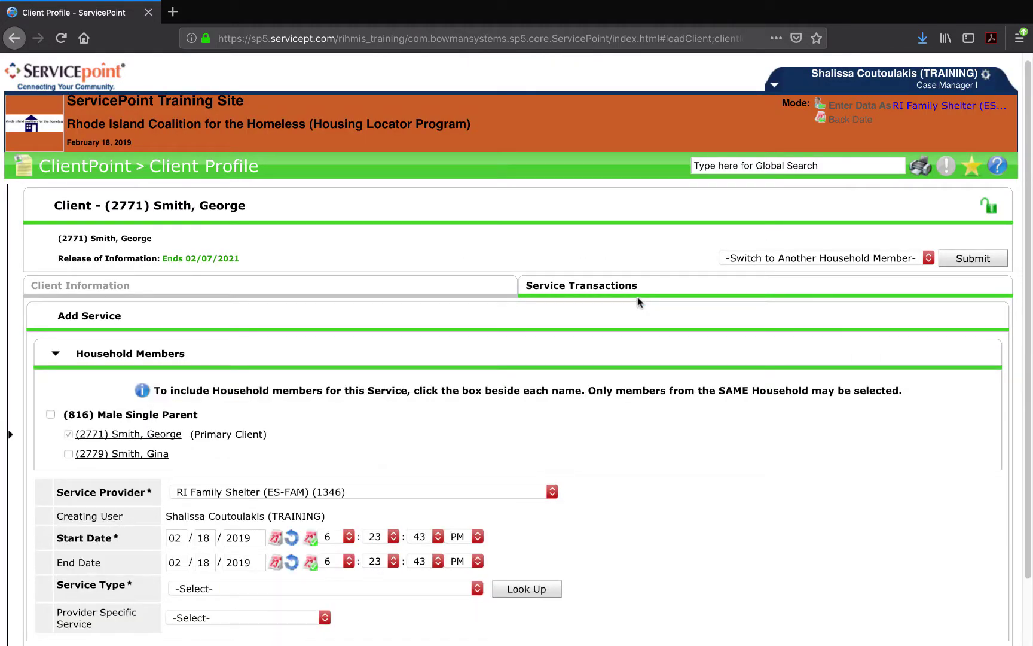
Step: Set the service's start date to 02/07/2019
{"action": "scroll", "coordinate": [299, 465], "scroll_direction": "down", "scroll_amount": 2}
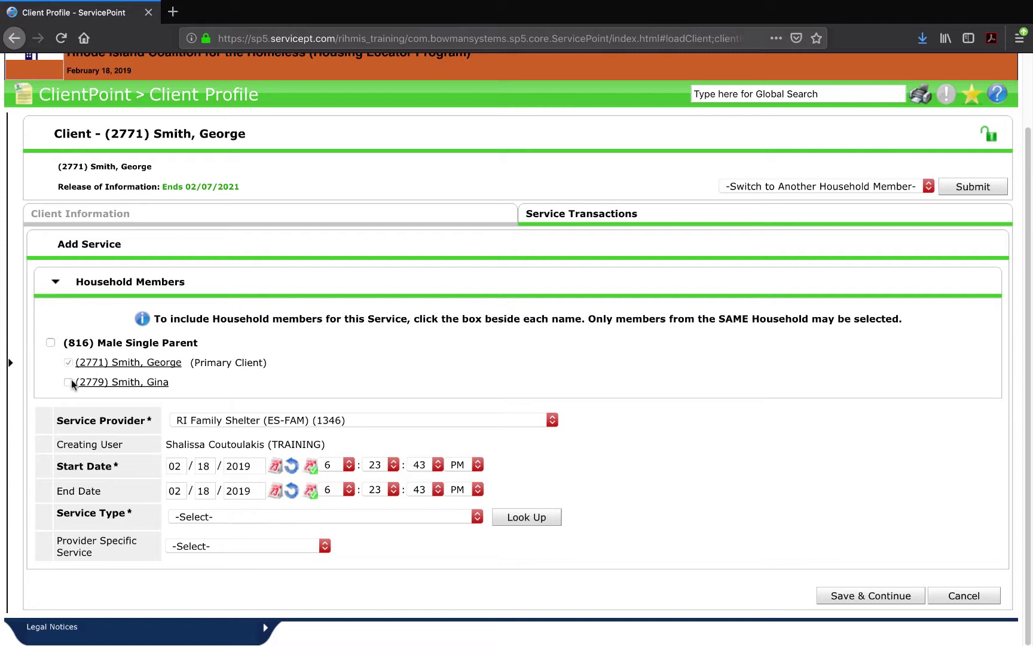
{"action": "double_click", "coordinate": [209, 465]}
{"action": "key", "text": "BackSpace"}
{"action": "type", "text": "07"}
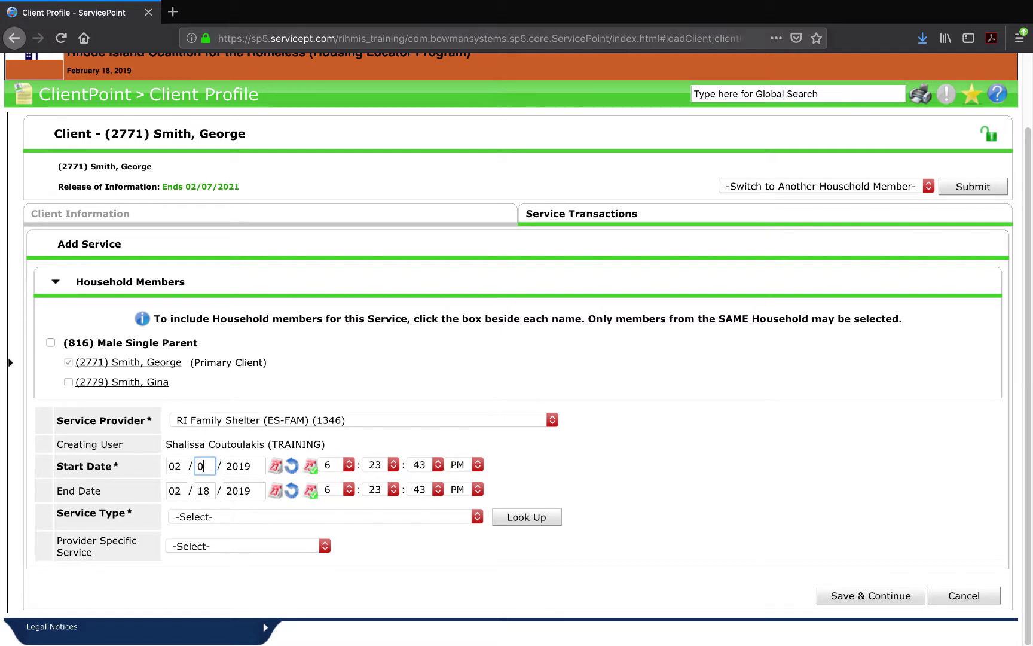
{"action": "left_click", "coordinate": [237, 448]}
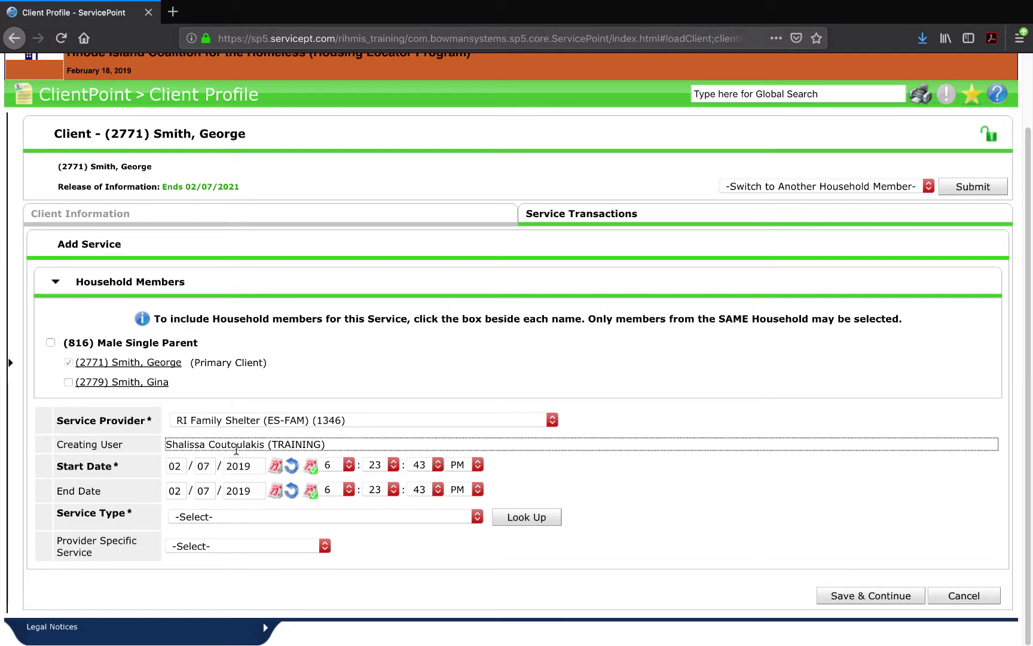
{"action": "left_click", "coordinate": [257, 464]}
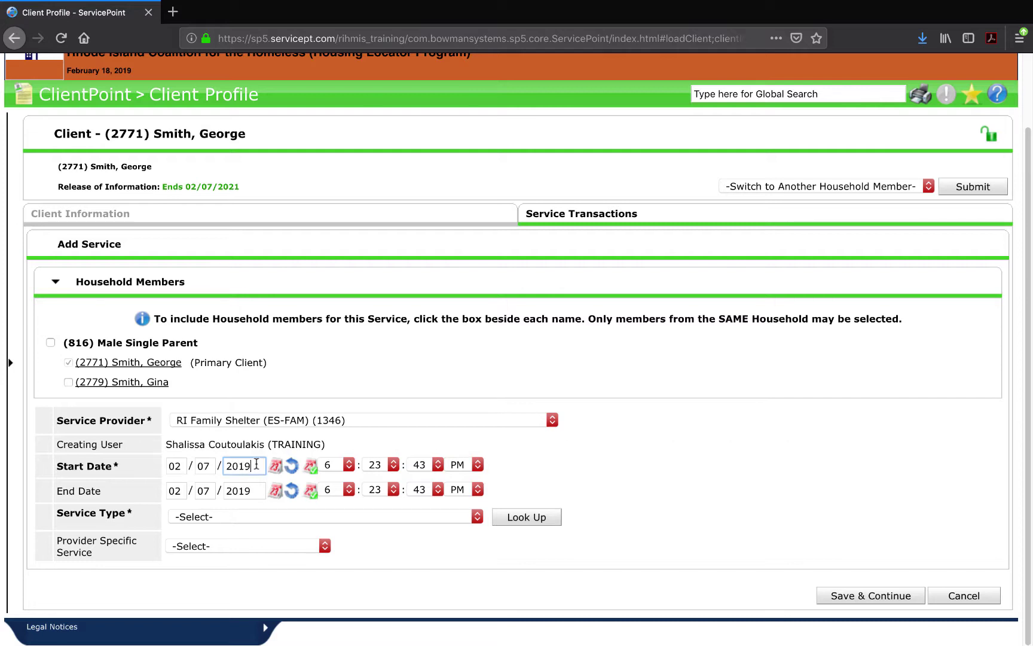
Step: Set the service's start time to 2:00:00 PM and its end time to 3:00:00 PM
{"action": "left_click", "coordinate": [337, 465]}
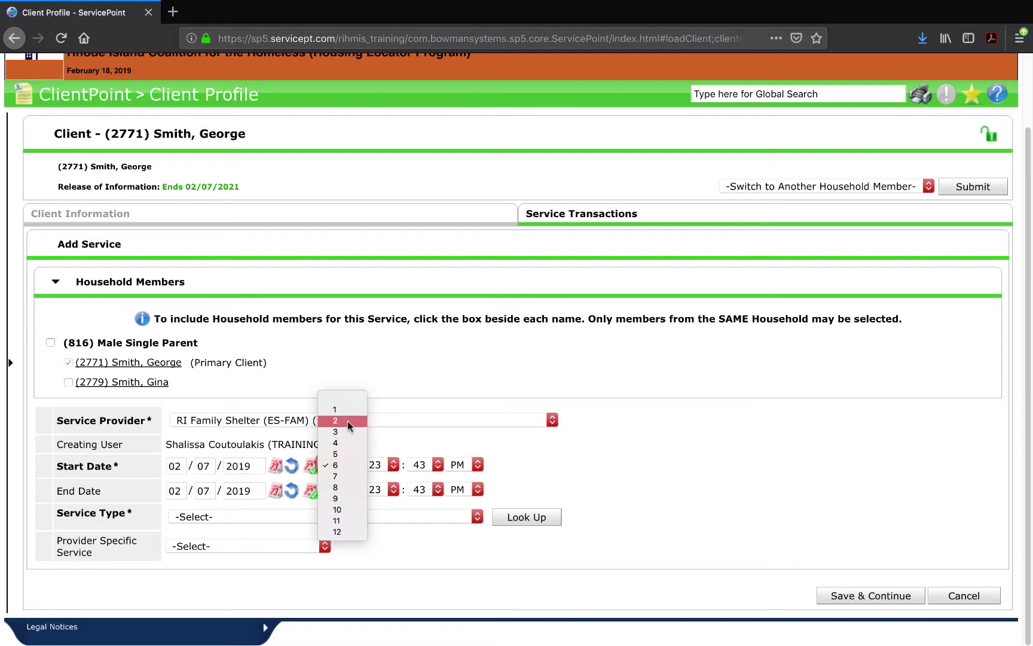
{"action": "left_click", "coordinate": [347, 420]}
{"action": "left_click", "coordinate": [393, 465]}
{"action": "scroll", "coordinate": [383, 299], "scroll_direction": "up", "scroll_amount": 5}
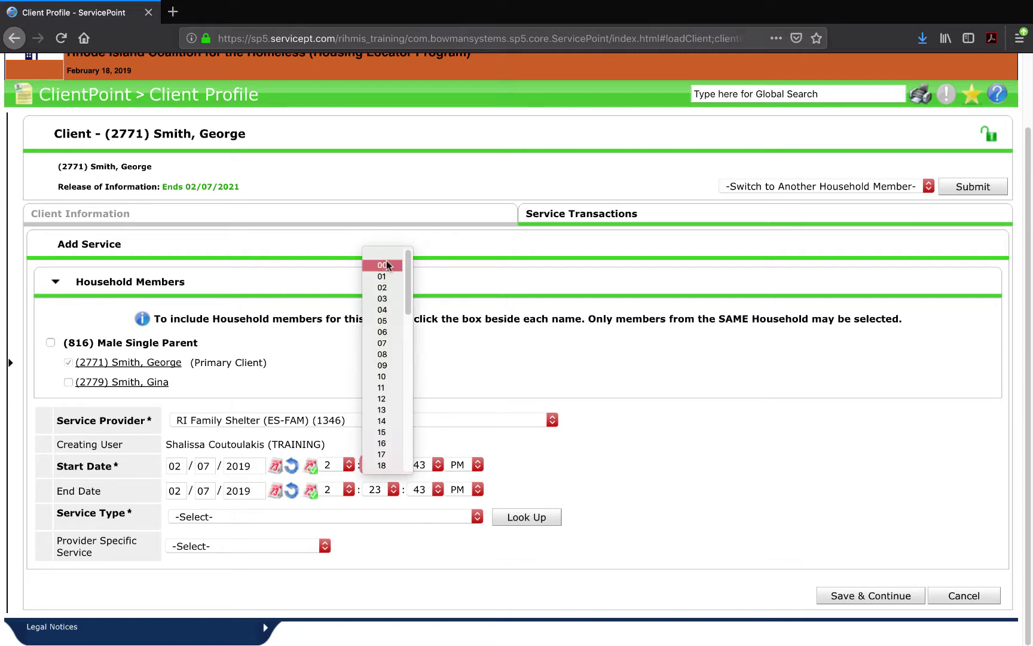
{"action": "left_click", "coordinate": [382, 265]}
{"action": "left_click", "coordinate": [437, 465]}
{"action": "scroll", "coordinate": [426, 374], "scroll_direction": "up", "scroll_amount": 5}
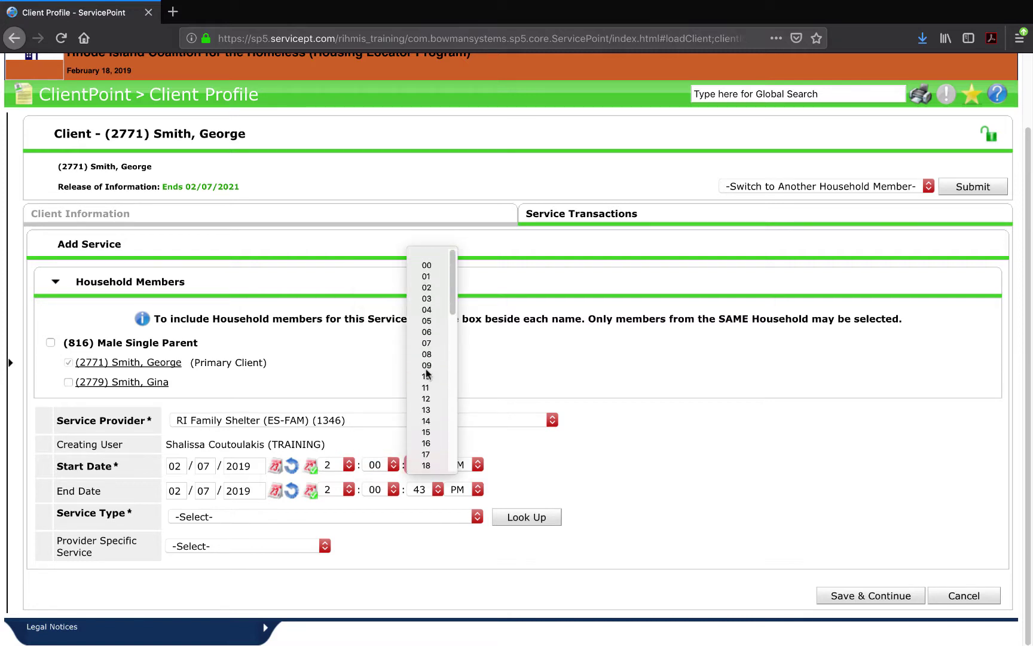
{"action": "left_click", "coordinate": [429, 262]}
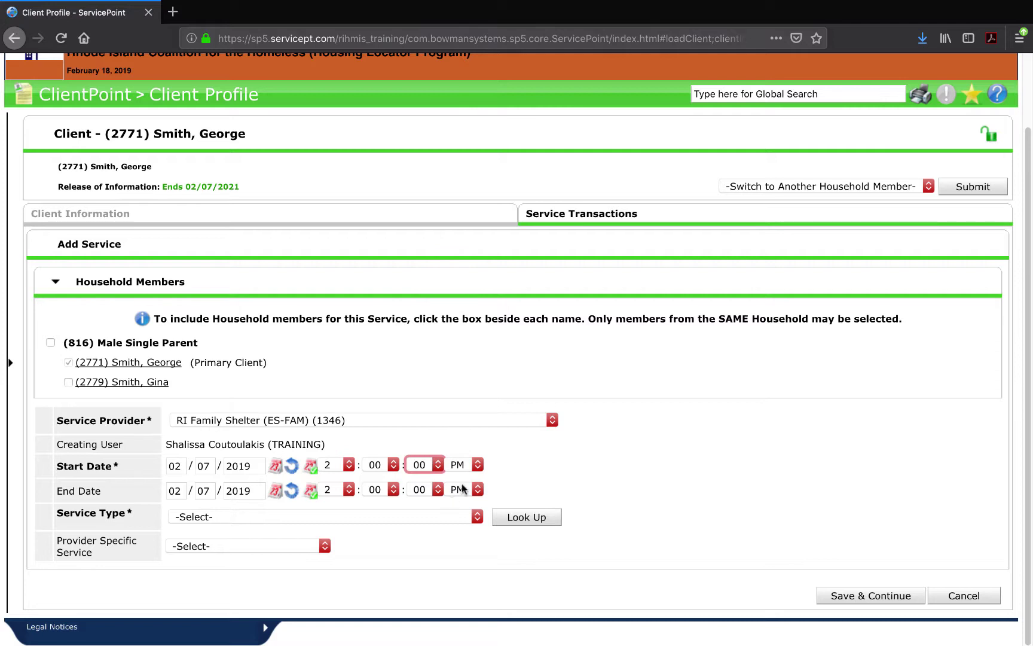
{"action": "left_click", "coordinate": [343, 492]}
{"action": "left_click", "coordinate": [344, 503]}
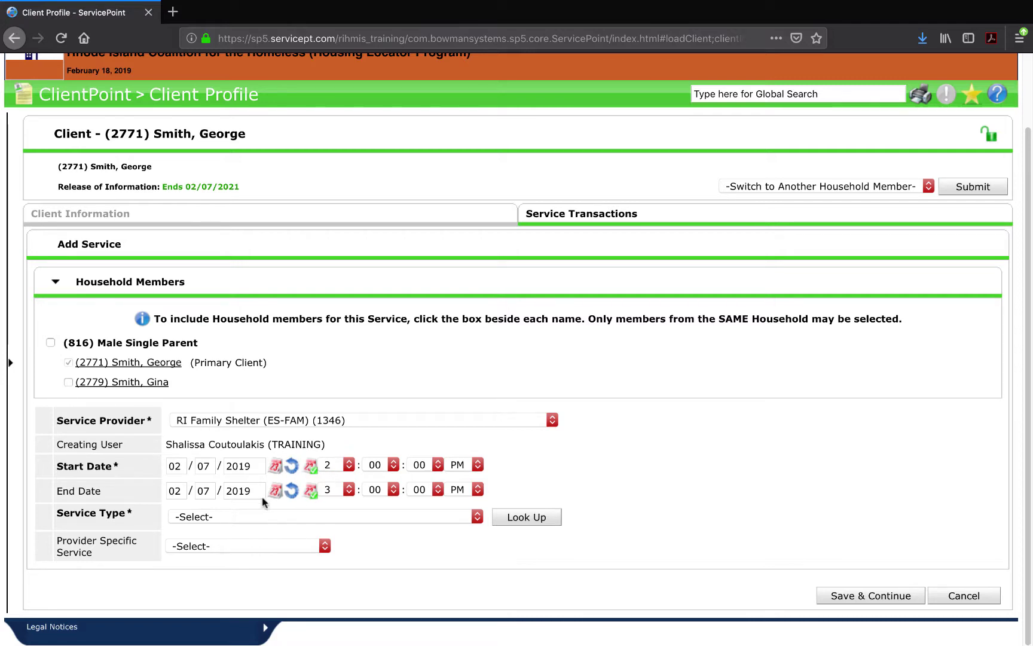
Step: Set the service type to Case/Care Management (PH-1000) and save the service to continue to its details
{"action": "left_click", "coordinate": [245, 517]}
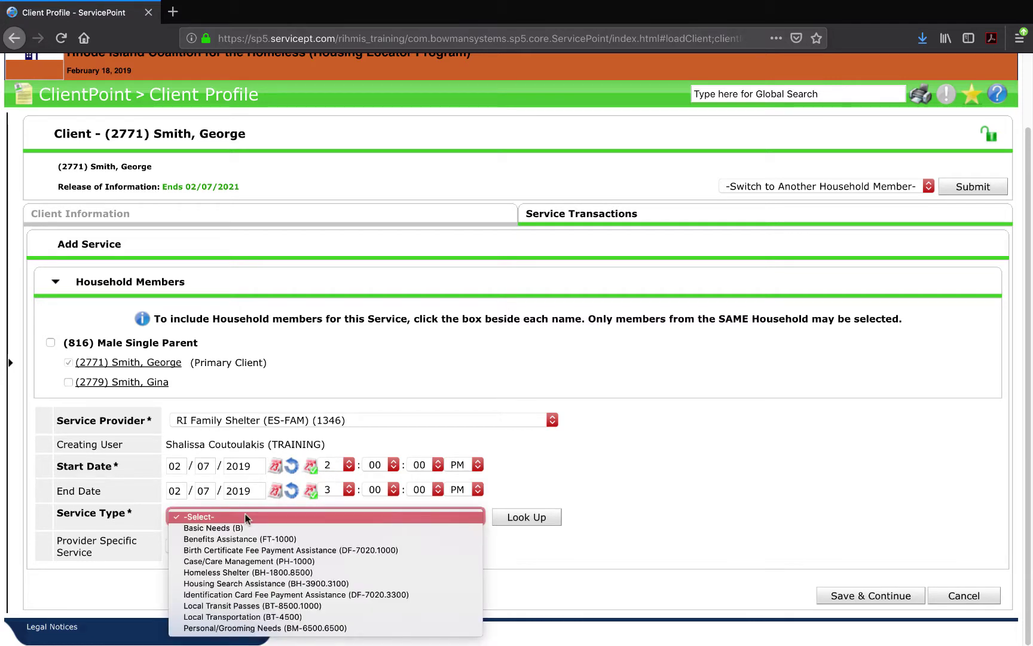
{"action": "left_click", "coordinate": [243, 560]}
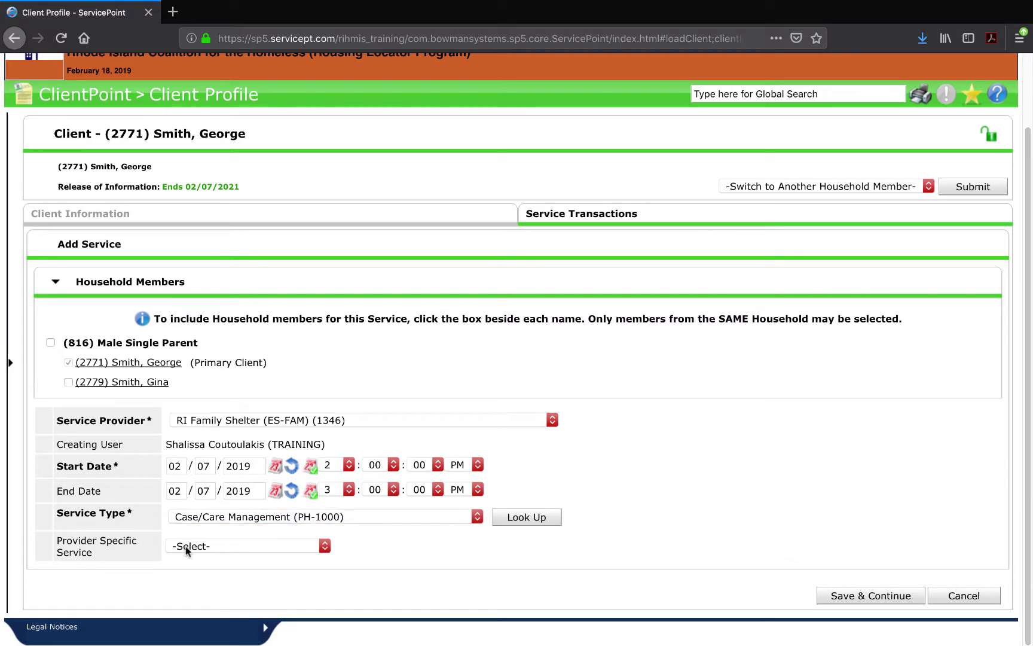
{"action": "left_click", "coordinate": [887, 594]}
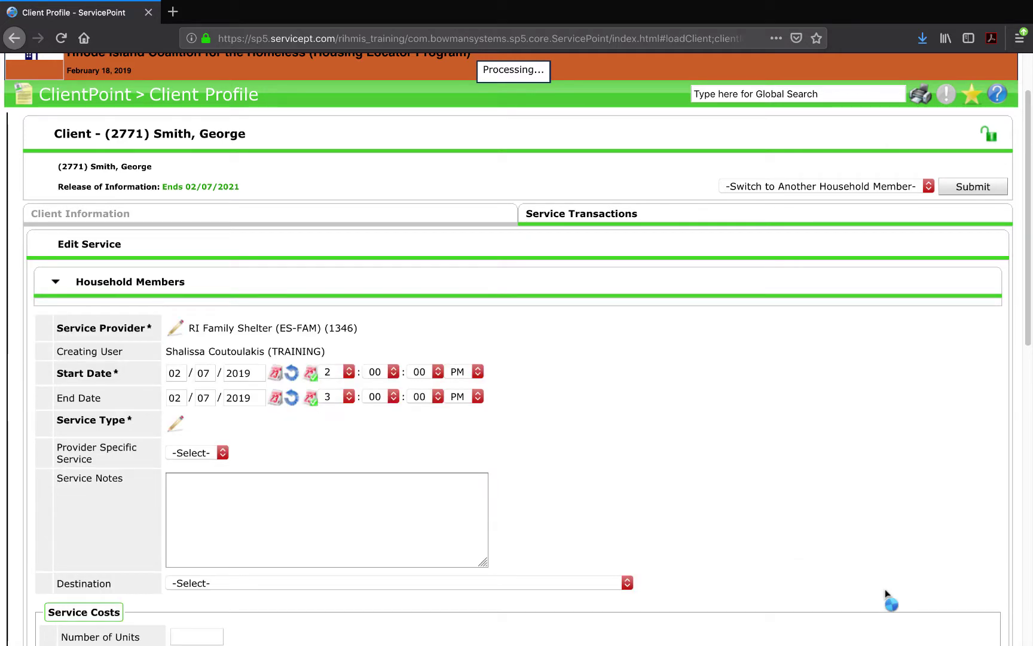
{"action": "scroll", "coordinate": [694, 511], "scroll_direction": "down", "scroll_amount": 5}
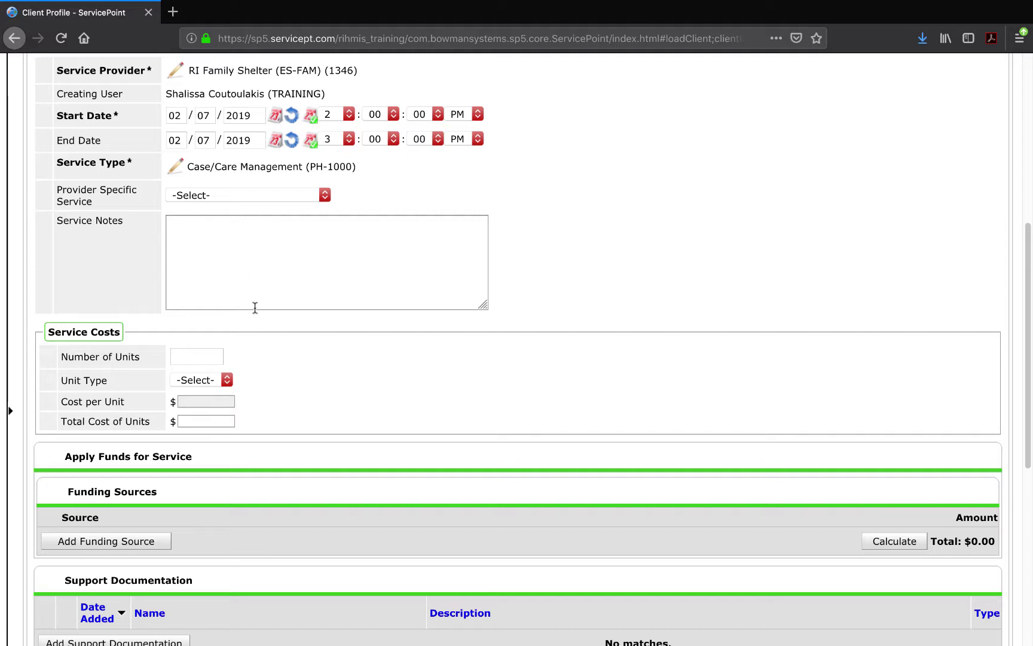
{"action": "scroll", "coordinate": [255, 326], "scroll_direction": "up", "scroll_amount": 2}
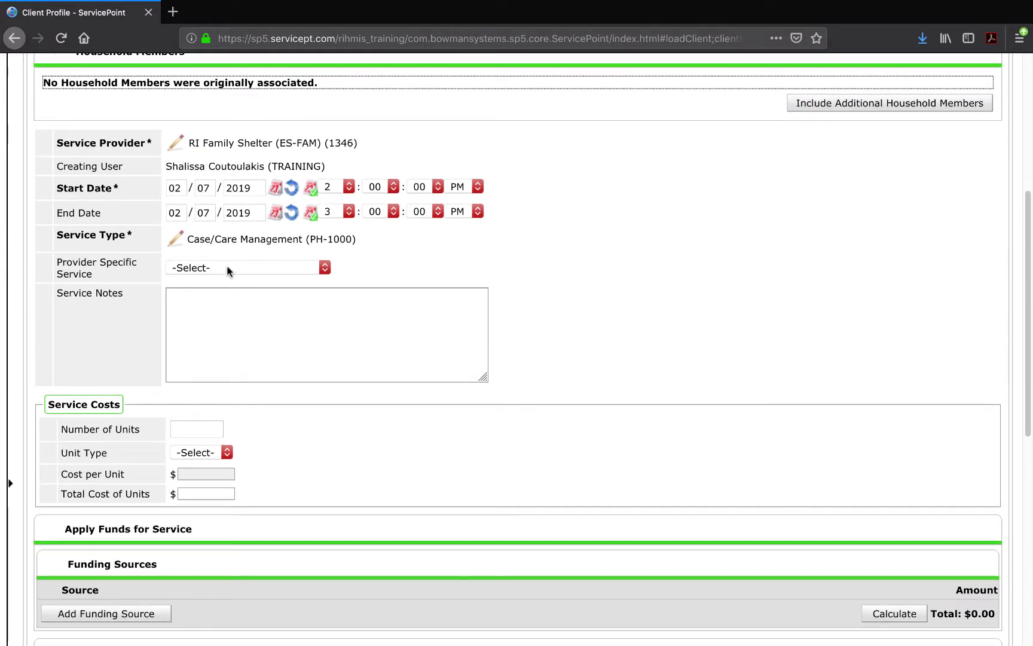
Step: Enter the service note "Met with client for intake. SC"
{"action": "left_click", "coordinate": [217, 350]}
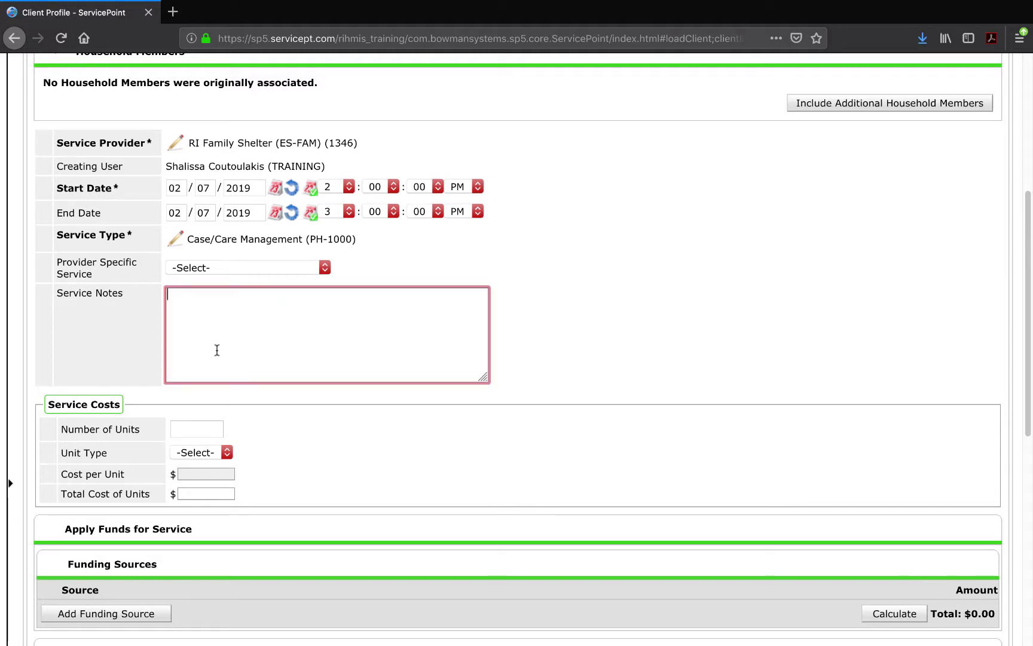
{"action": "type", "text": "Met with client for intaek"}
{"action": "key", "text": "BackSpace"}
{"action": "key", "text": "BackSpace"}
{"action": "type", "text": "ke."}
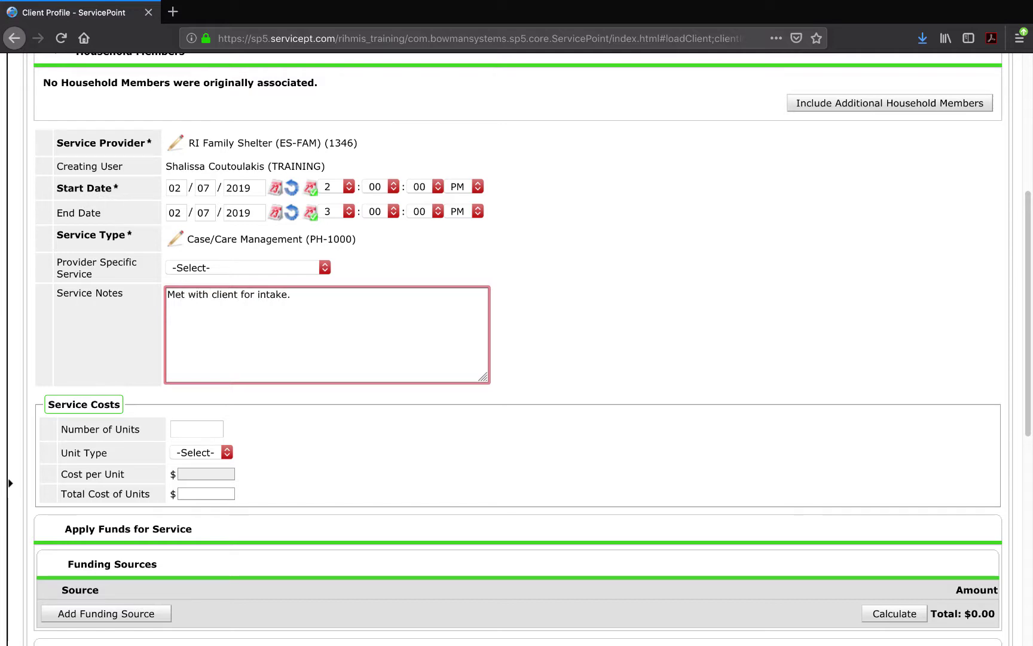
{"action": "type", "text": " SC"}
{"action": "left_click", "coordinate": [410, 263]}
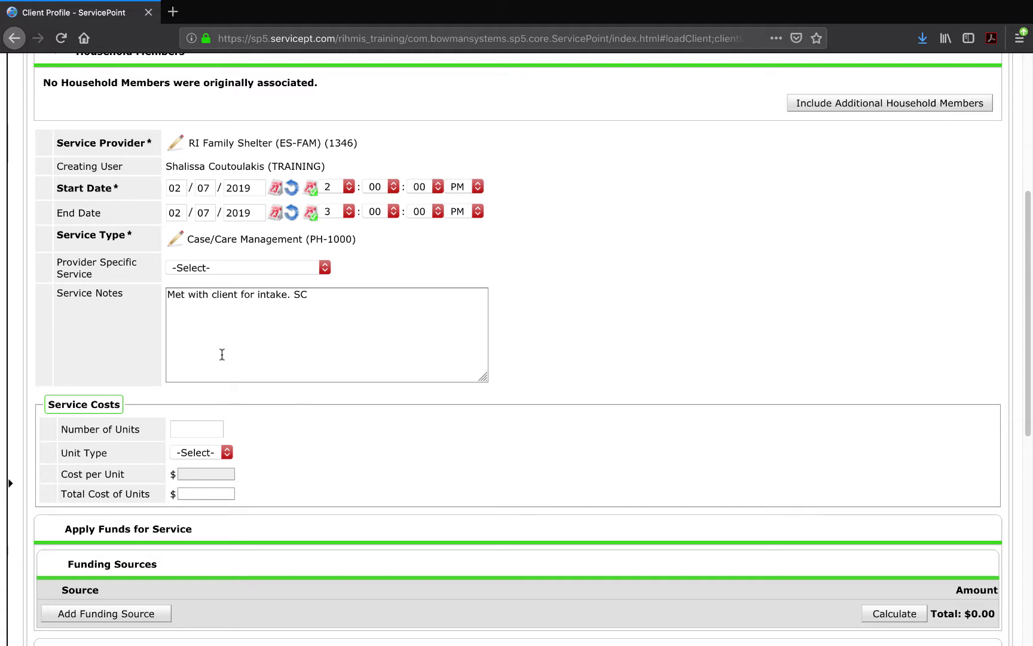
Step: Set the need status of the service's housing need to Closed
{"action": "scroll", "coordinate": [222, 354], "scroll_direction": "down", "scroll_amount": 3}
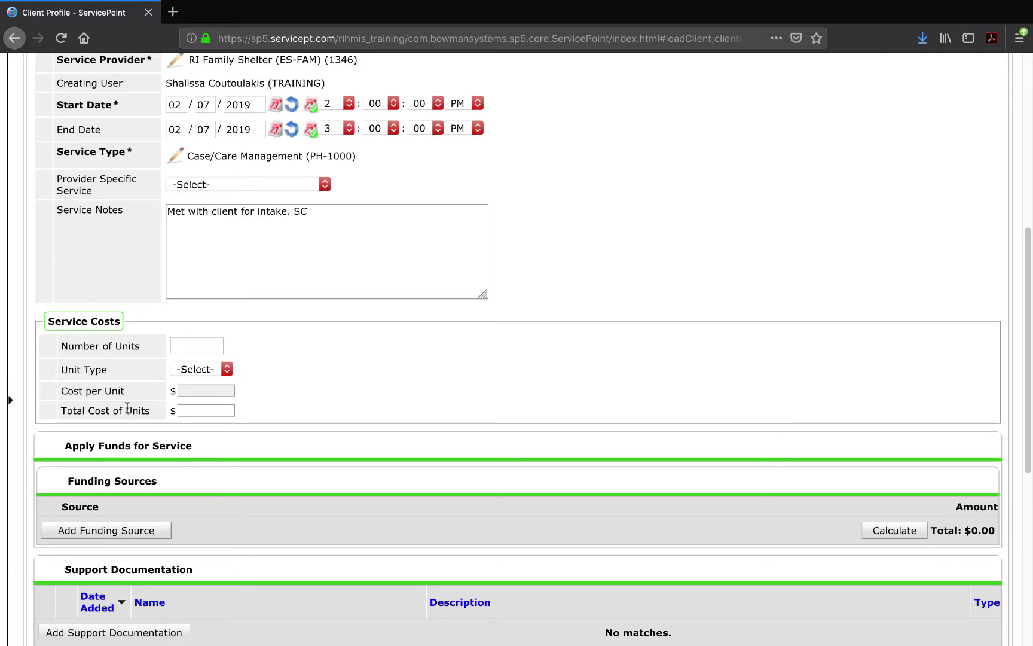
{"action": "scroll", "coordinate": [161, 422], "scroll_direction": "down", "scroll_amount": 5}
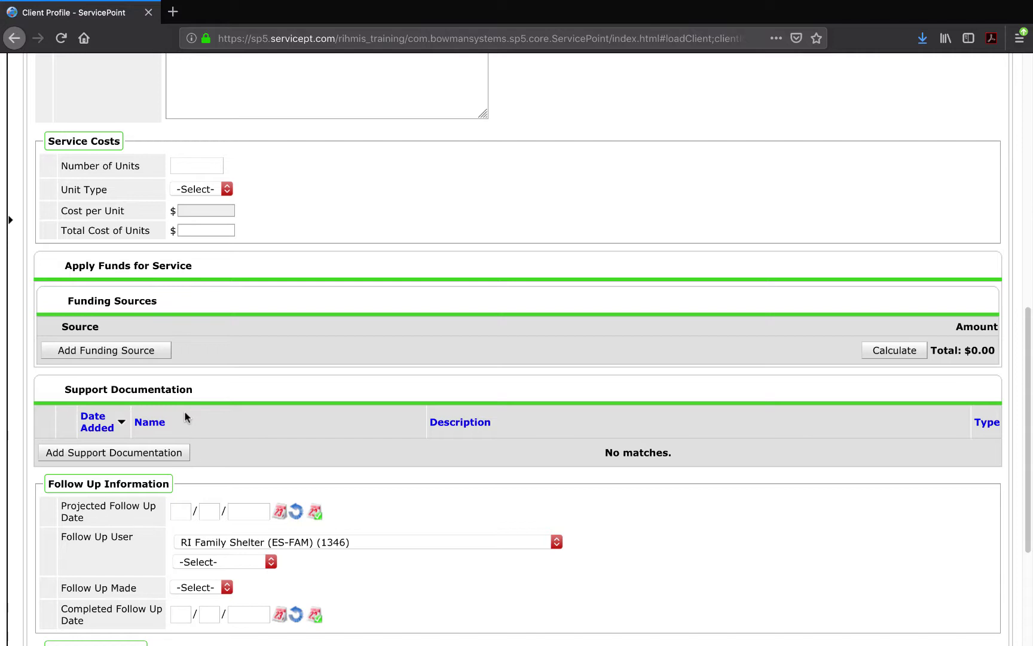
{"action": "scroll", "coordinate": [185, 417], "scroll_direction": "down", "scroll_amount": 3}
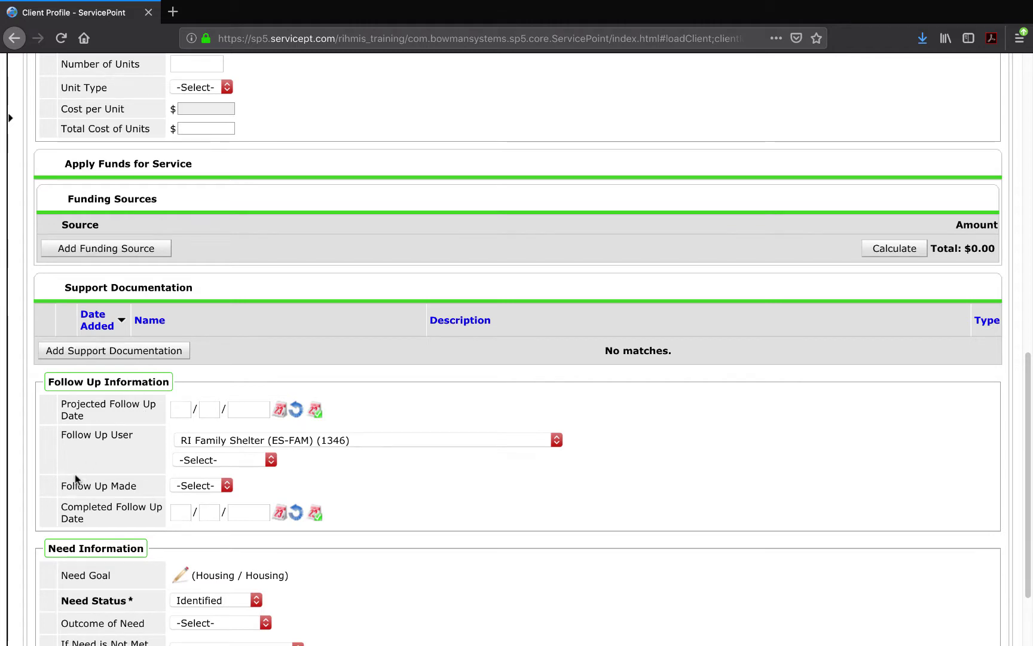
{"action": "scroll", "coordinate": [102, 416], "scroll_direction": "down", "scroll_amount": 3}
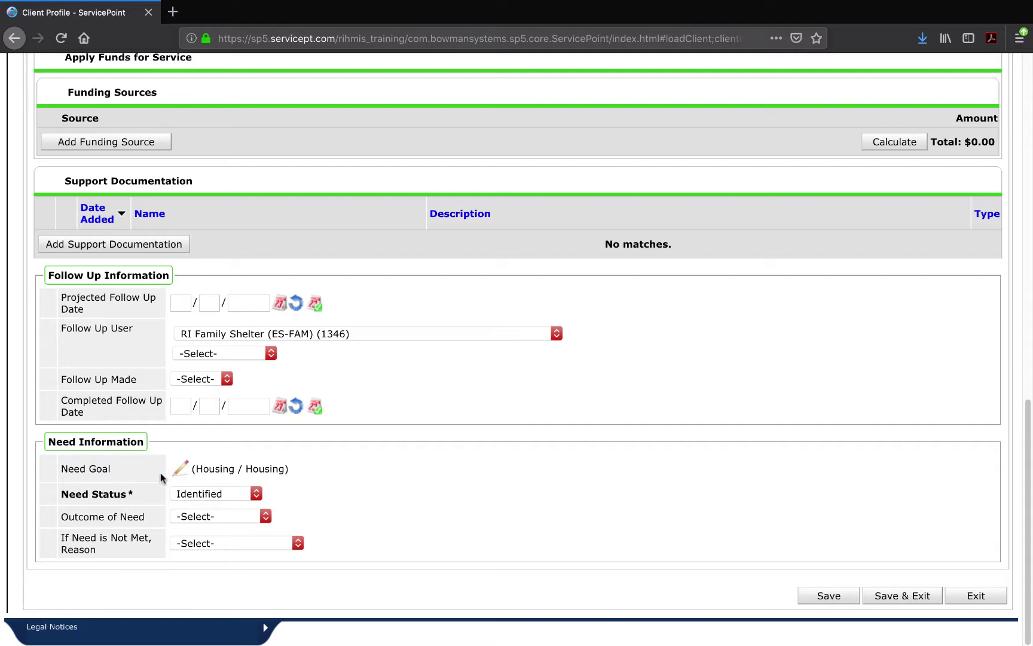
{"action": "scroll", "coordinate": [161, 475], "scroll_direction": "up", "scroll_amount": 15}
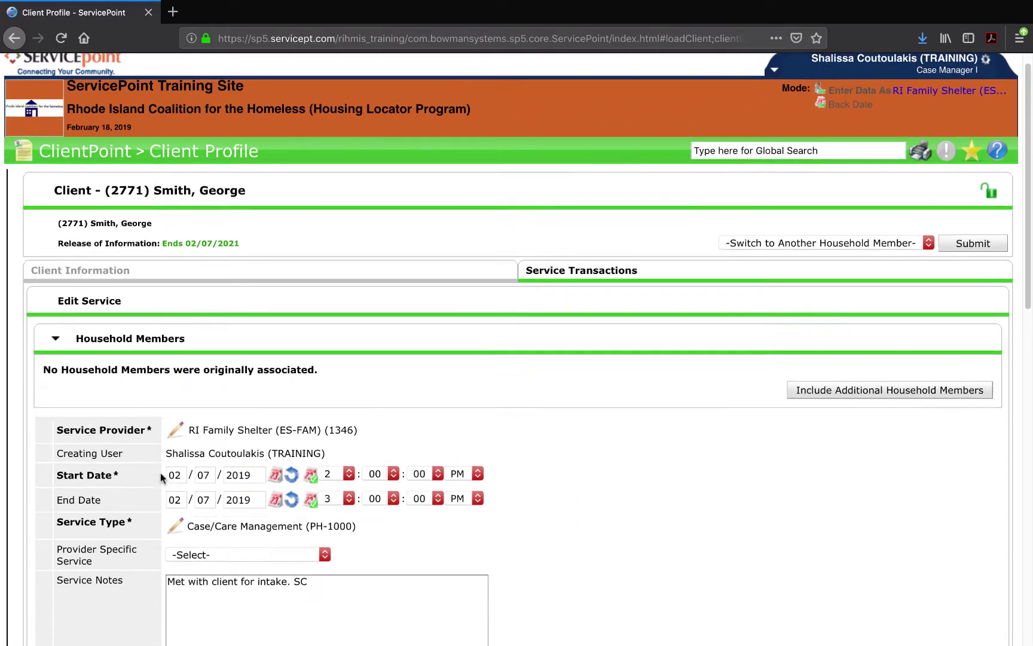
{"action": "scroll", "coordinate": [197, 514], "scroll_direction": "down", "scroll_amount": 1}
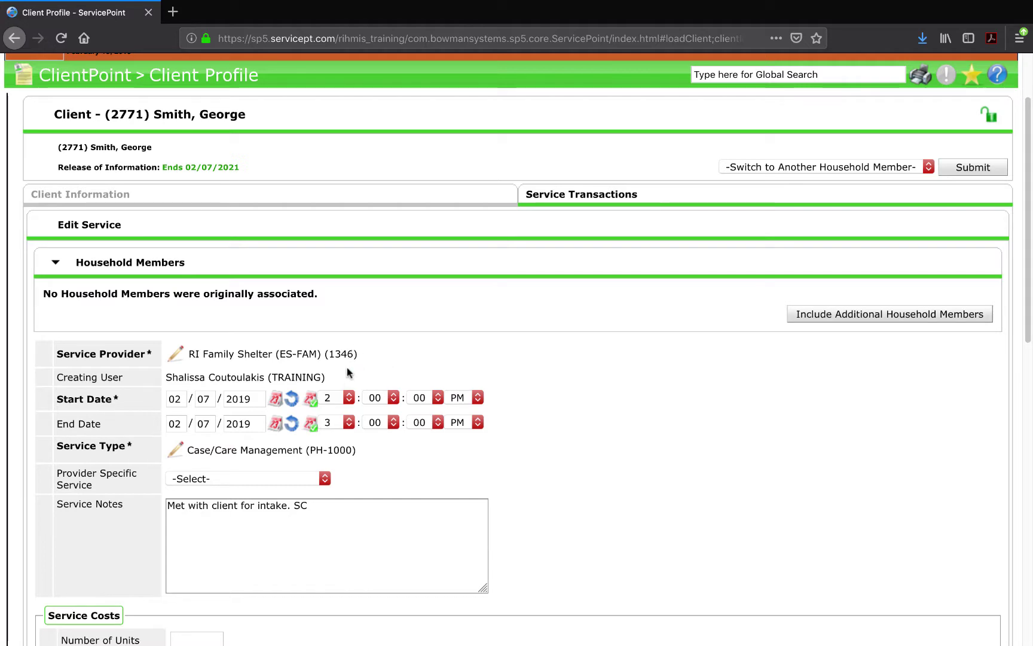
{"action": "scroll", "coordinate": [346, 436], "scroll_direction": "down", "scroll_amount": 10}
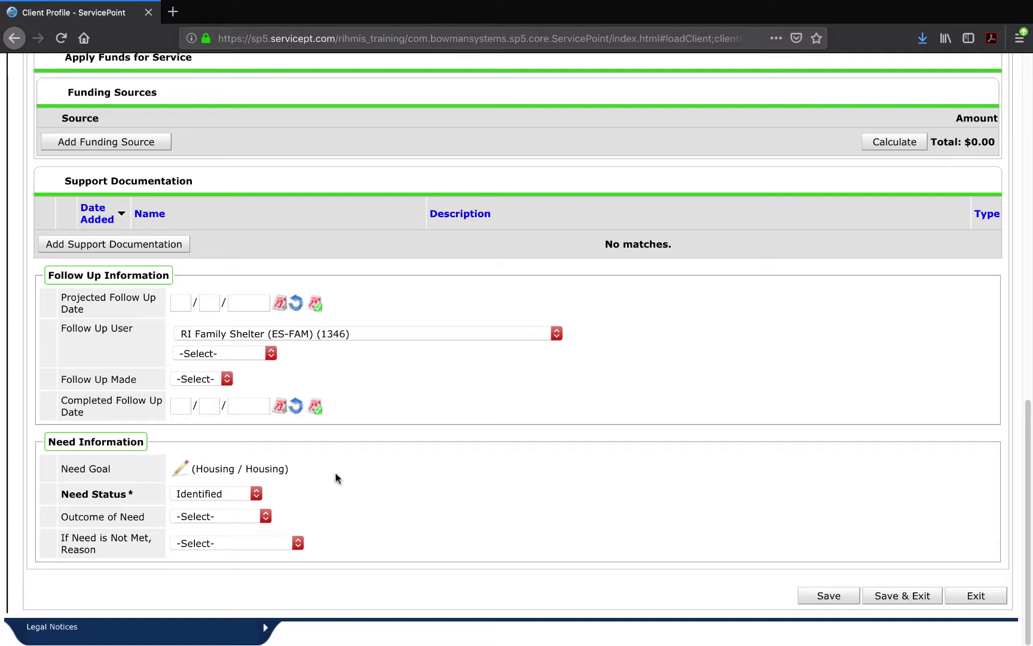
{"action": "left_click", "coordinate": [232, 494]}
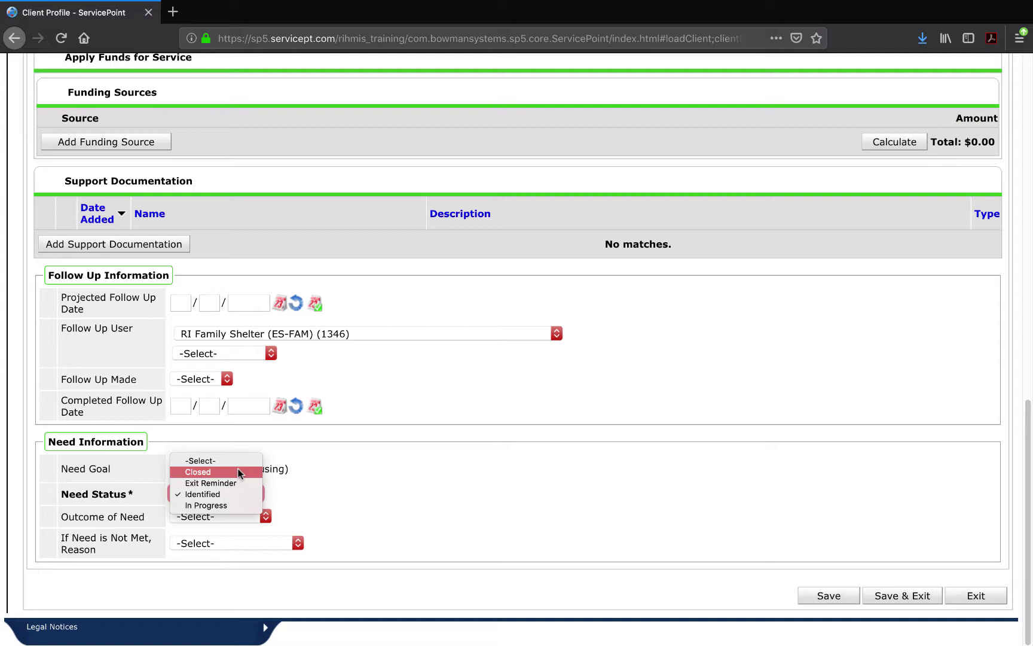
{"action": "left_click", "coordinate": [238, 472]}
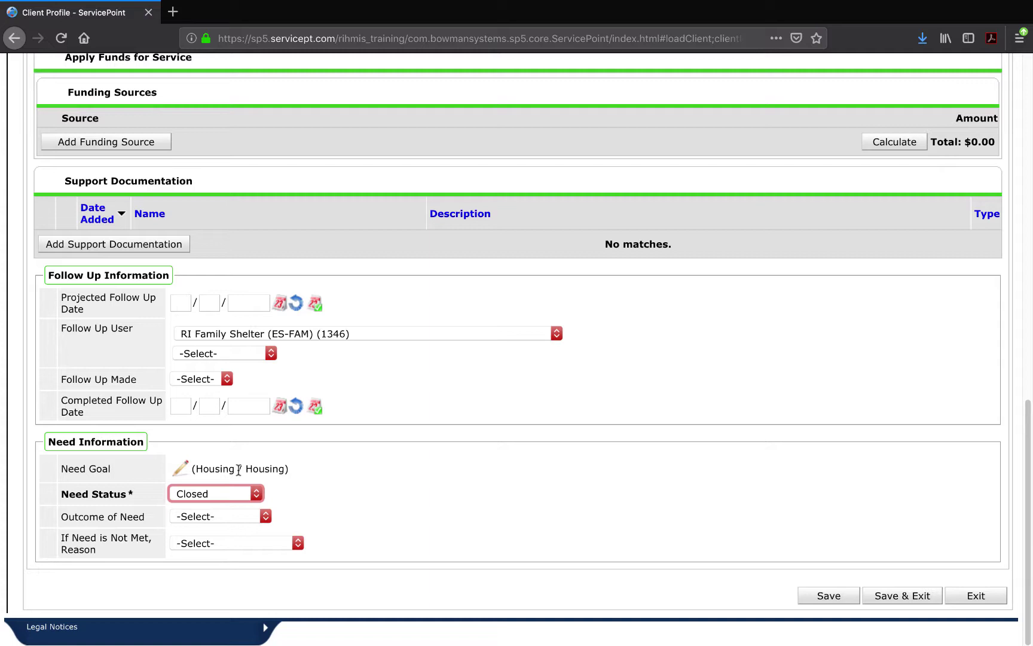
Step: Set the outcome of need to Fully Met and save and exit the service
{"action": "left_click", "coordinate": [229, 518]}
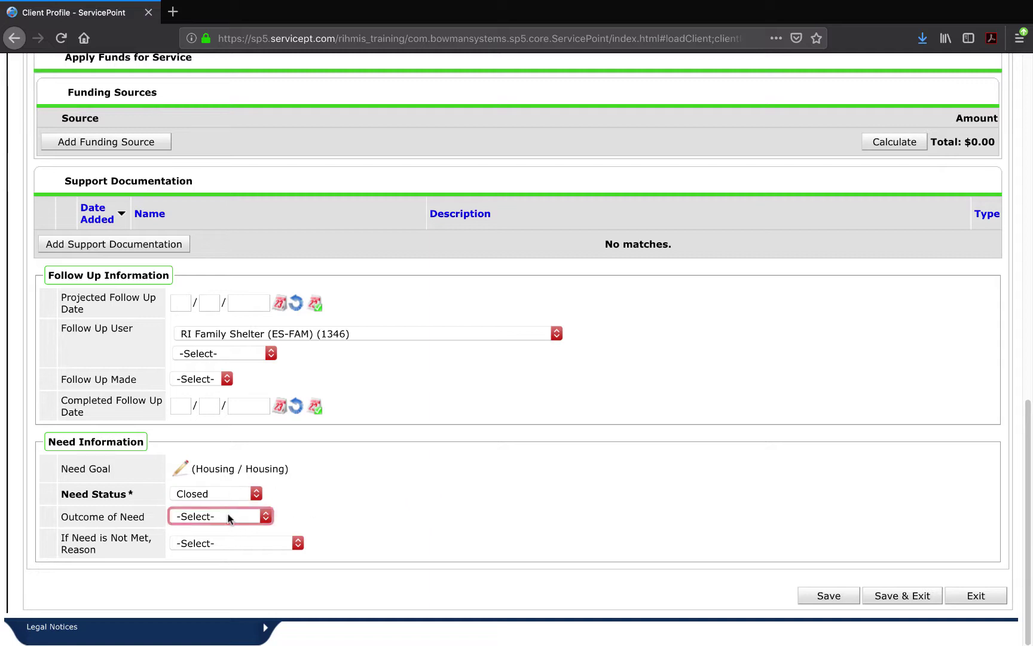
{"action": "left_click", "coordinate": [228, 517]}
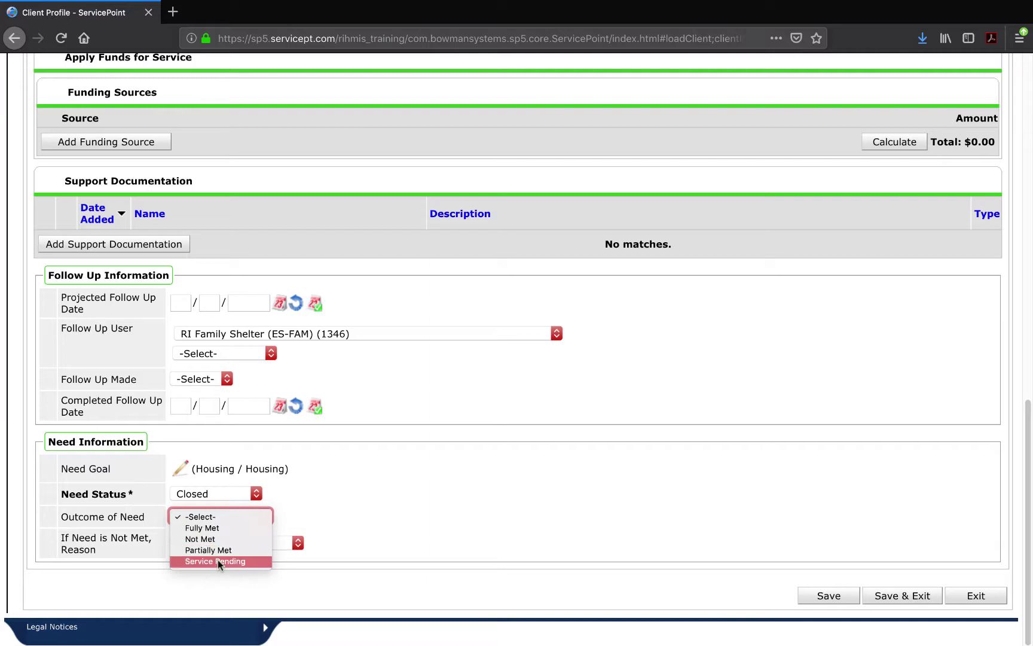
{"action": "left_click", "coordinate": [218, 525]}
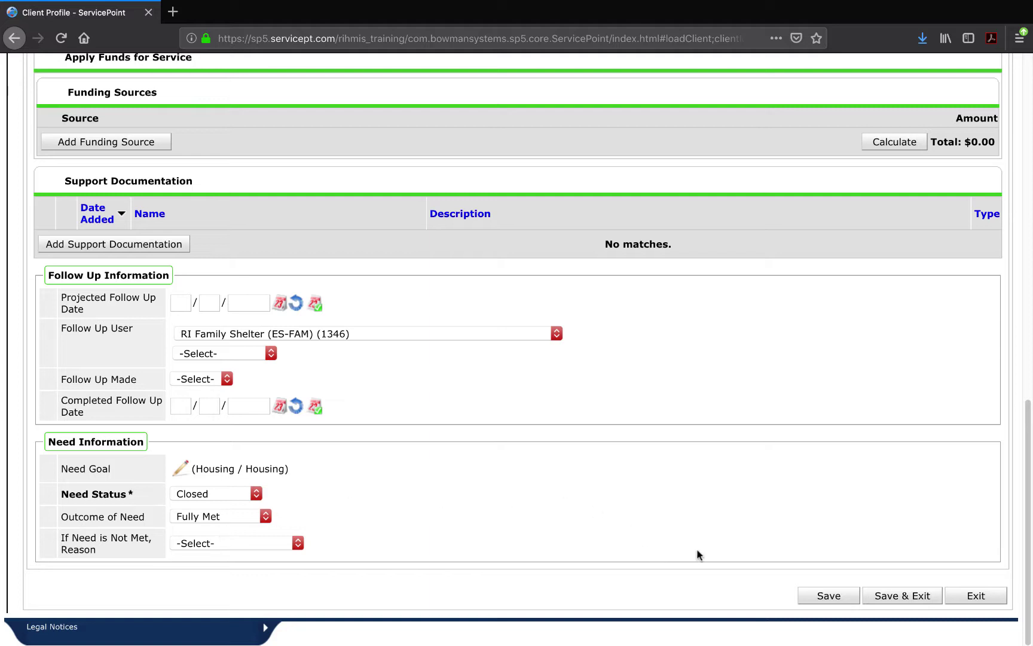
{"action": "left_click", "coordinate": [921, 604]}
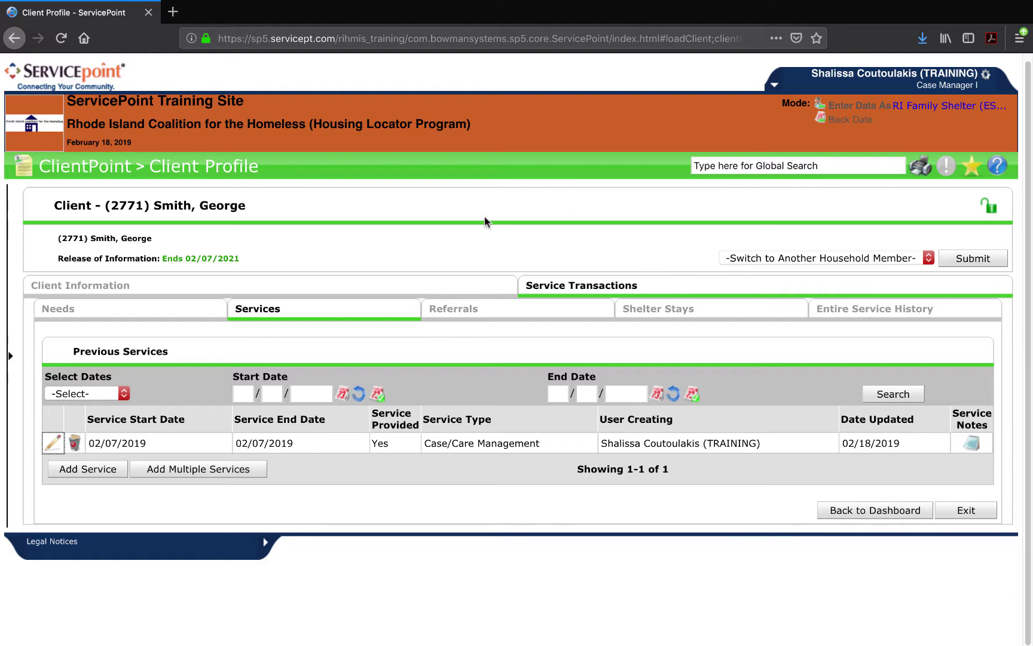
Step: View the housing goal's case notes in the client's case plans, opening a new case note form and cancelling it
{"action": "left_click", "coordinate": [429, 288]}
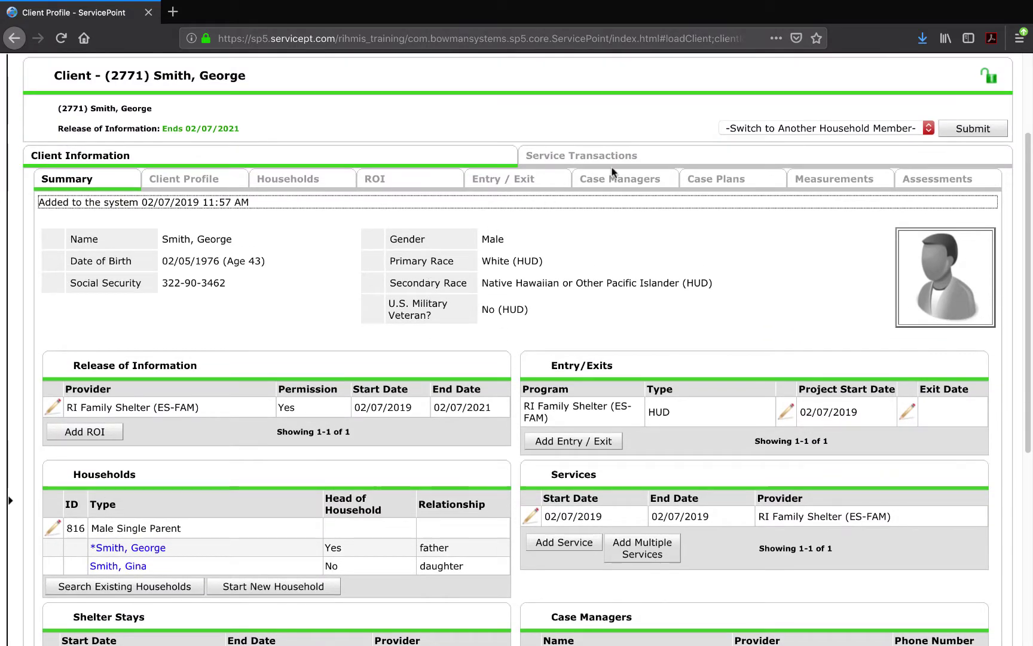
{"action": "left_click", "coordinate": [717, 181]}
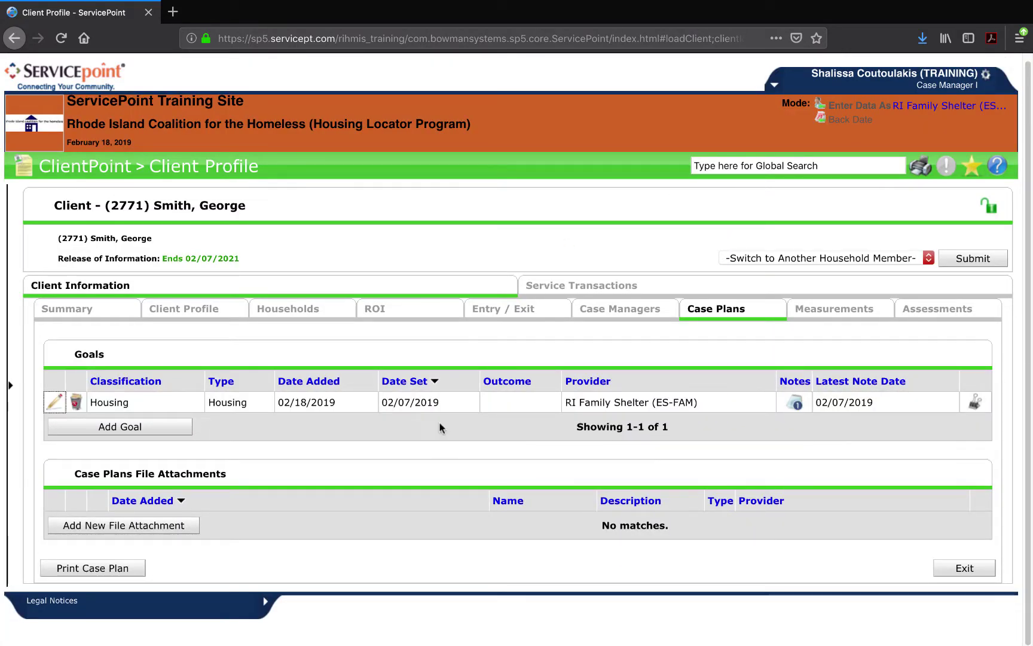
{"action": "scroll", "coordinate": [439, 427], "scroll_direction": "up", "scroll_amount": 1}
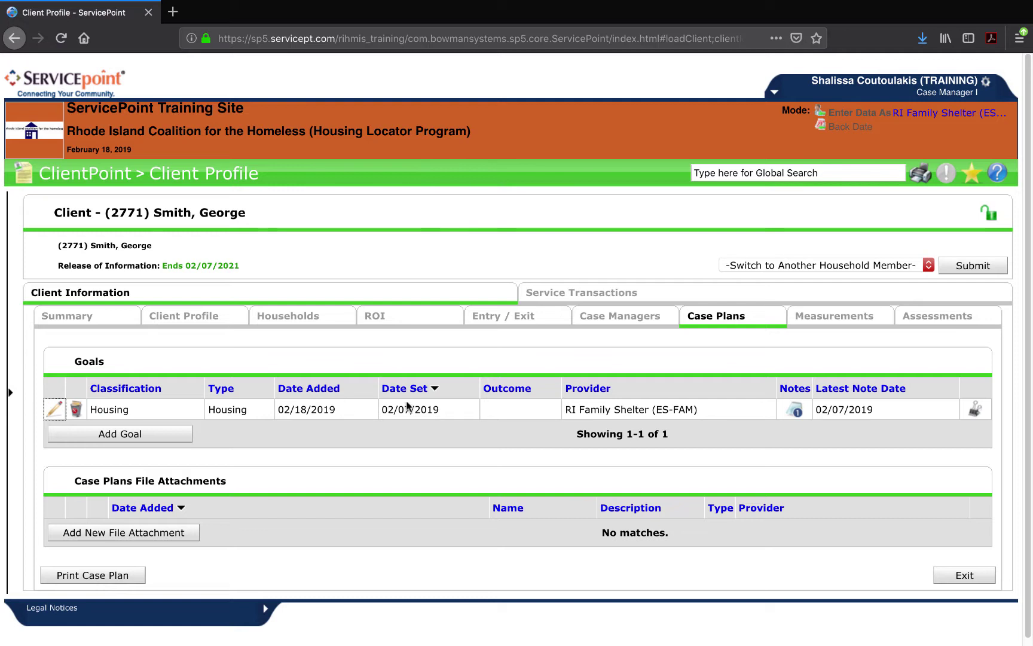
{"action": "left_click", "coordinate": [795, 407]}
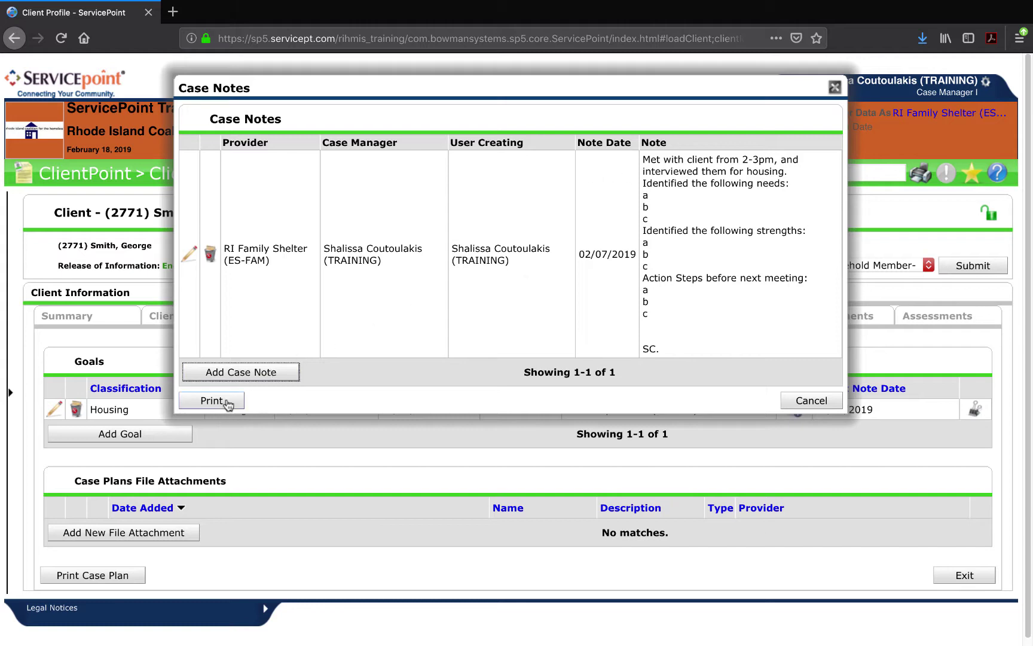
{"action": "left_click", "coordinate": [239, 372]}
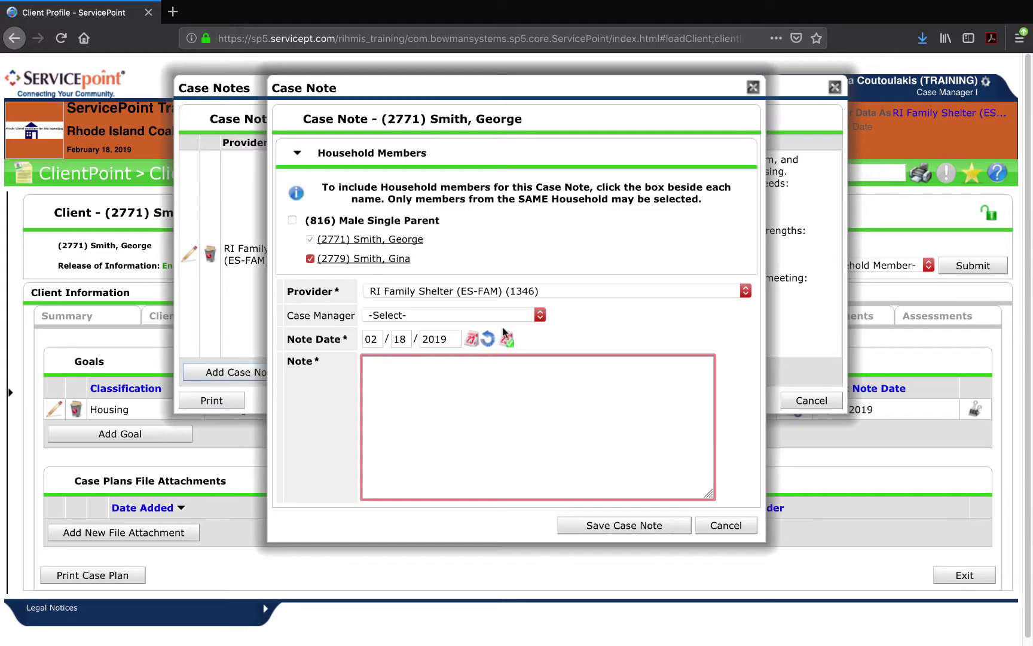
{"action": "left_click", "coordinate": [736, 525]}
{"action": "left_click", "coordinate": [812, 401]}
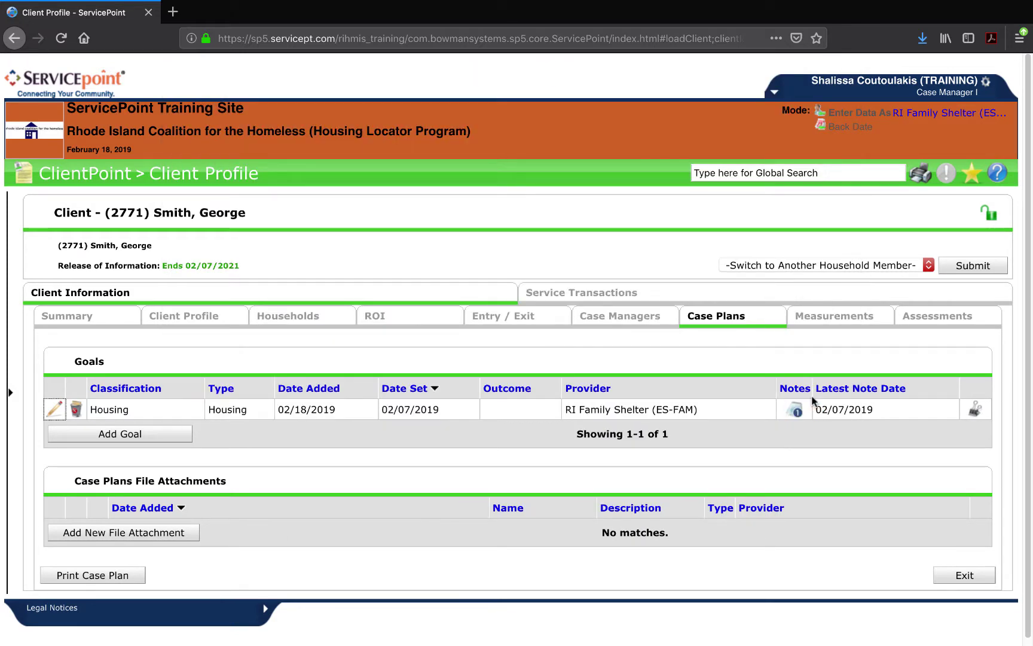
Step: Open the housing goal to review its case notes and service items, cancel a new case note, and save and exit the goal
{"action": "left_click", "coordinate": [54, 409]}
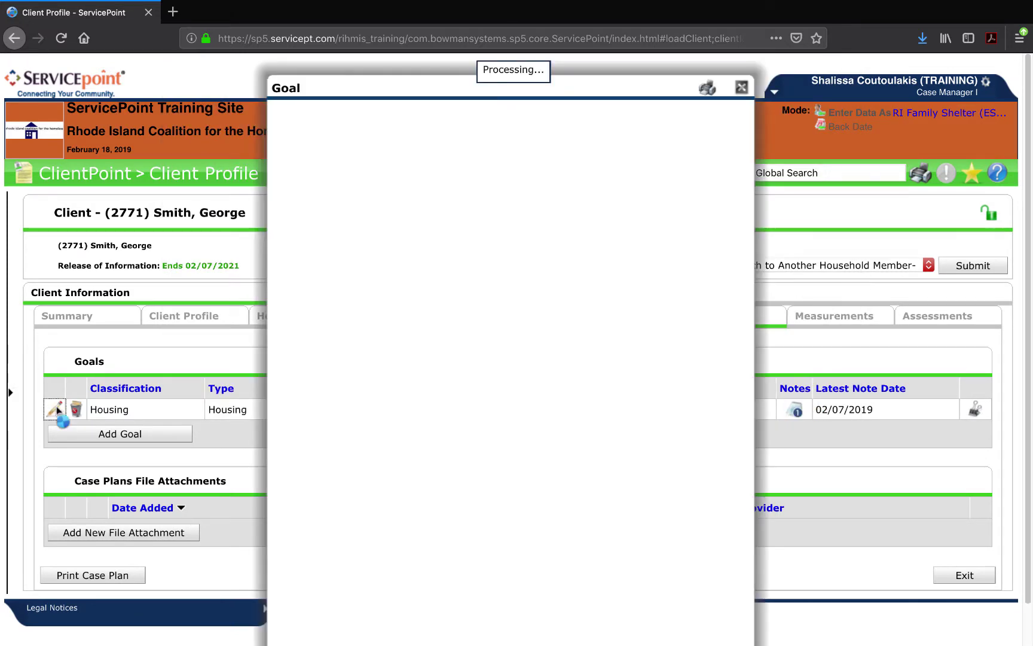
{"action": "scroll", "coordinate": [411, 373], "scroll_direction": "down", "scroll_amount": 8}
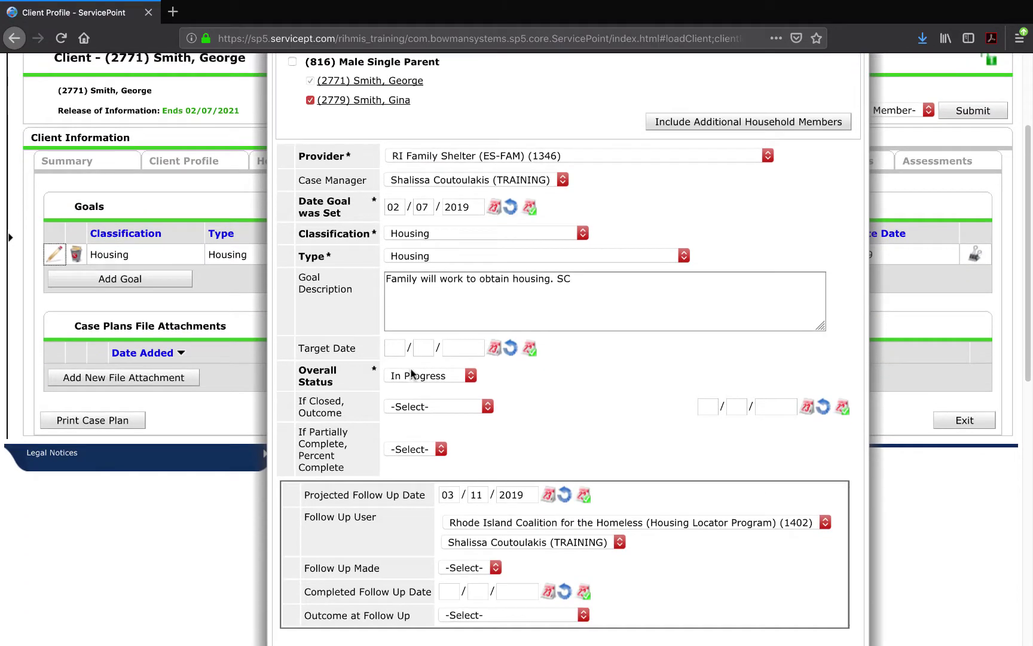
{"action": "scroll", "coordinate": [411, 367], "scroll_direction": "down", "scroll_amount": 6}
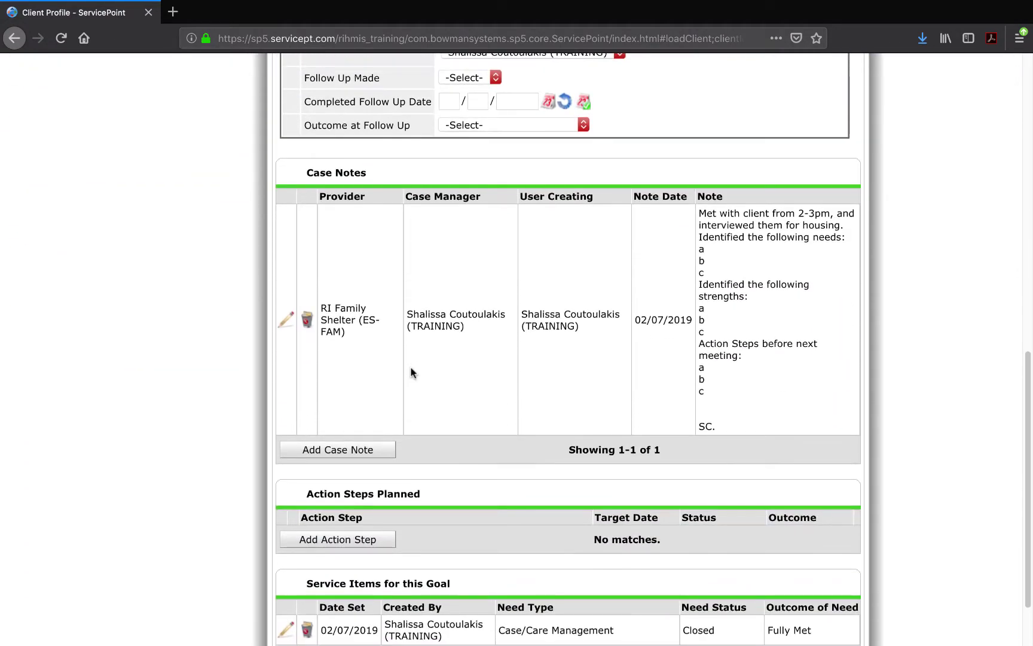
{"action": "left_click", "coordinate": [354, 449]}
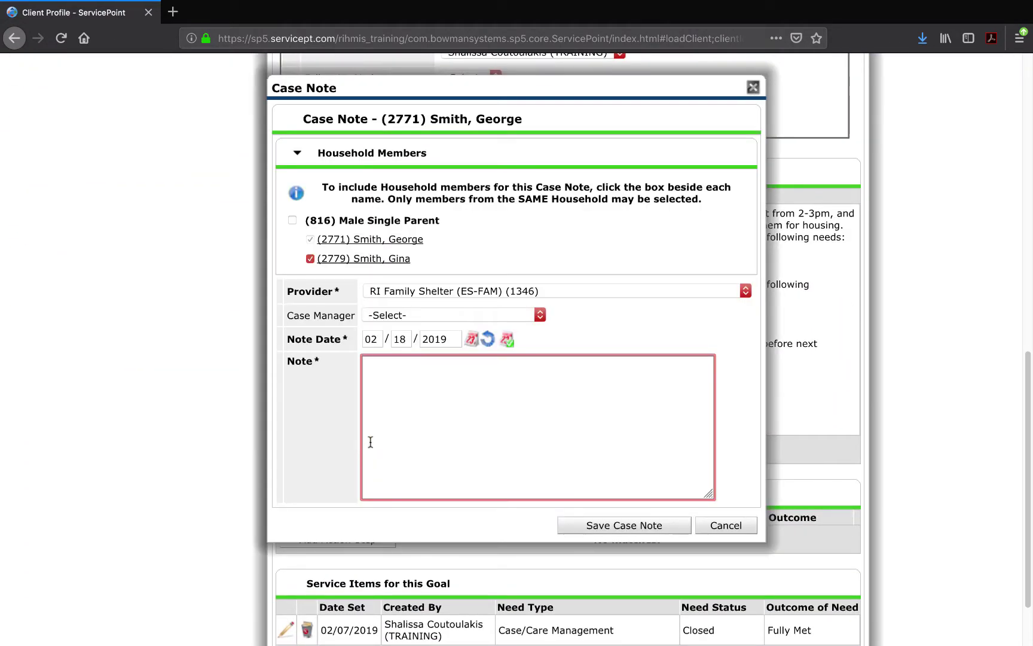
{"action": "left_click", "coordinate": [729, 528]}
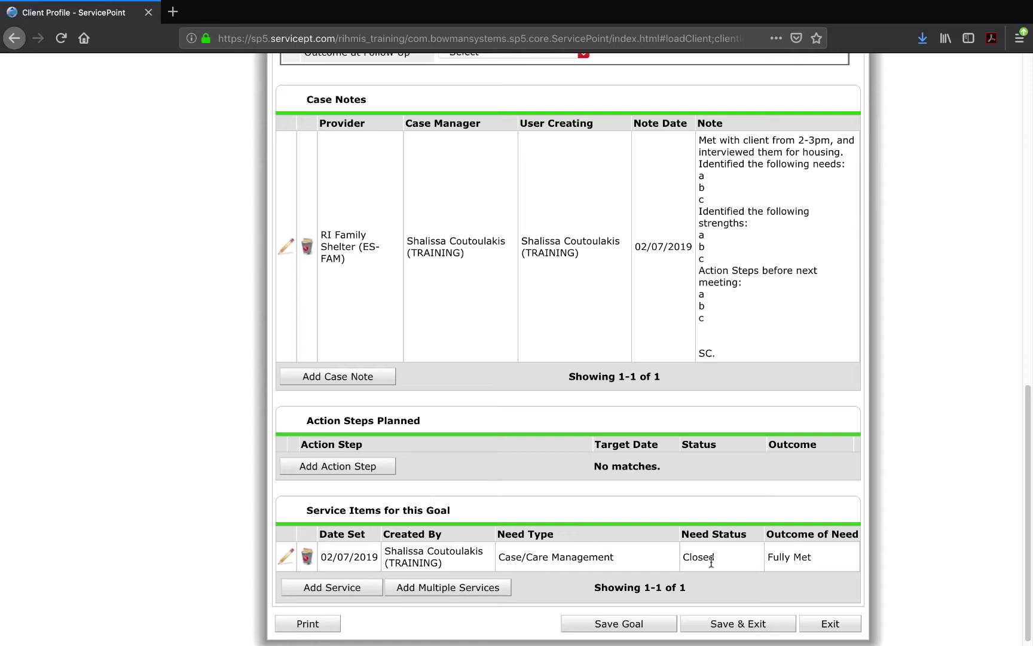
{"action": "left_click", "coordinate": [725, 624]}
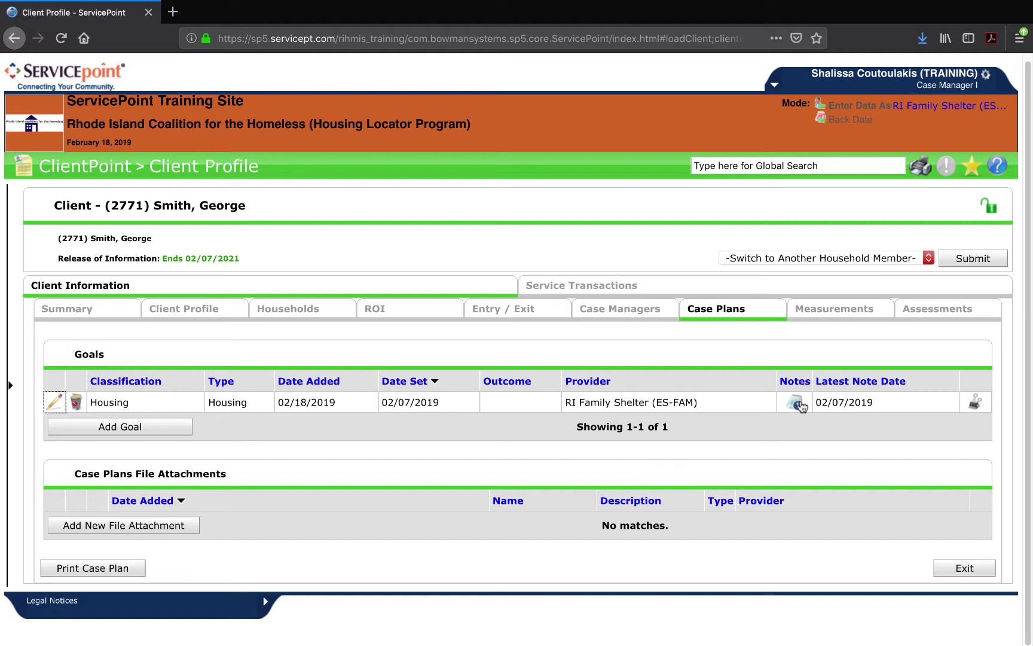
Step: Go to the home page dashboard and view the first client's profile from the Follow Up List without setting a back date
{"action": "left_click", "coordinate": [10, 385]}
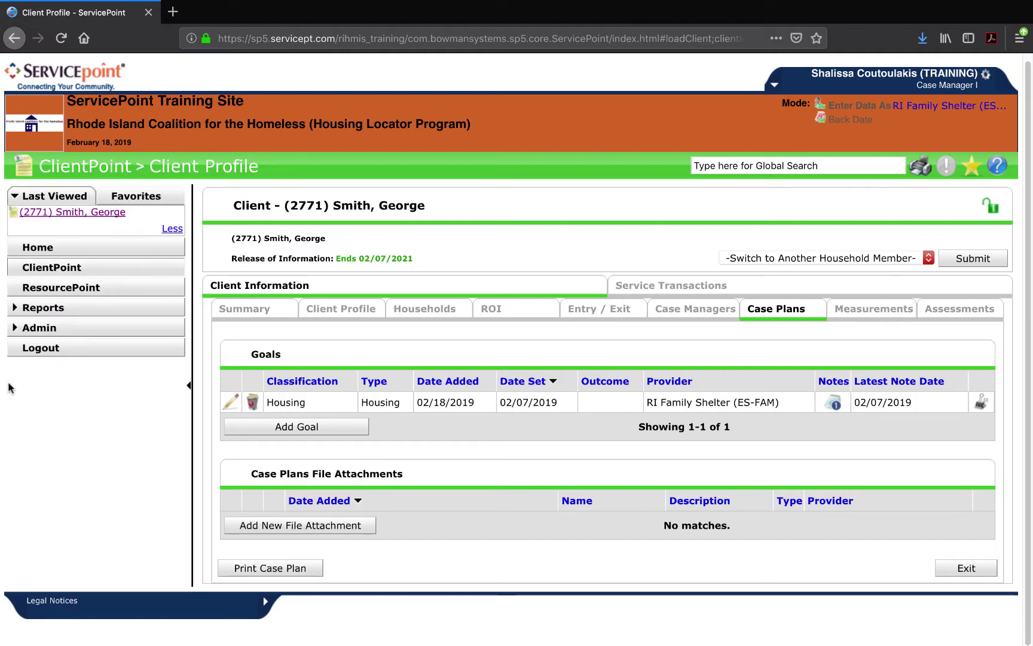
{"action": "left_click", "coordinate": [65, 250]}
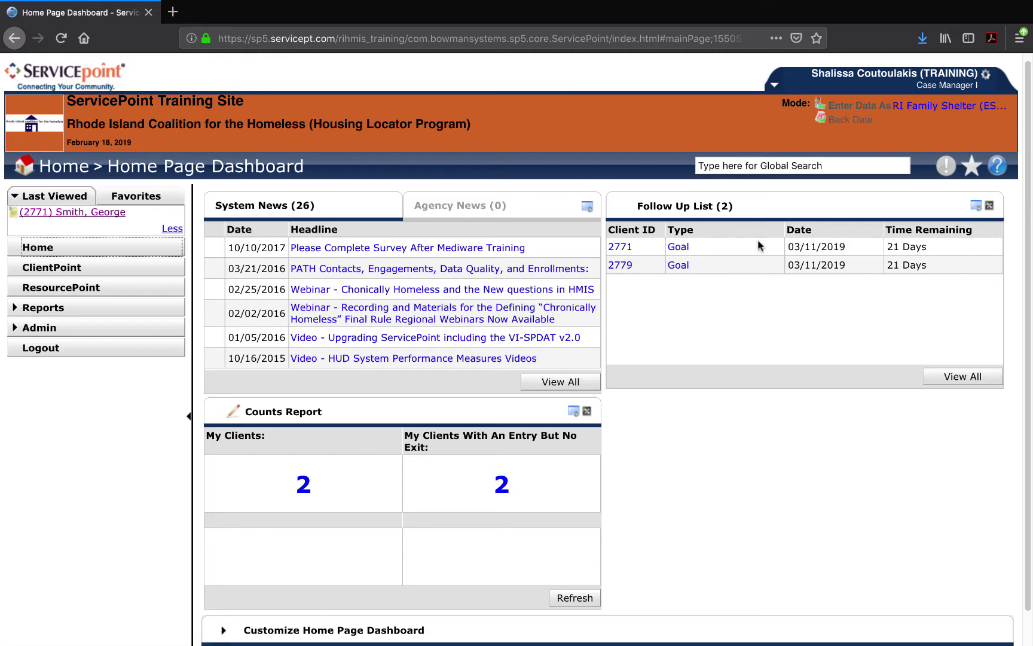
{"action": "left_click", "coordinate": [621, 248]}
{"action": "scroll", "coordinate": [625, 247], "scroll_direction": "down", "scroll_amount": 3}
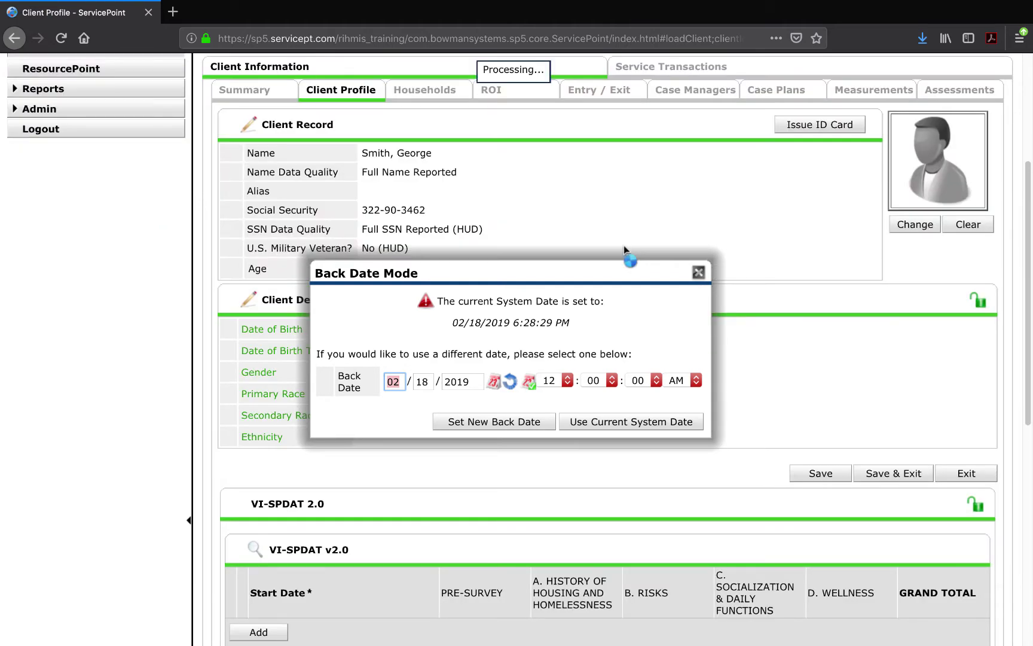
{"action": "left_click", "coordinate": [698, 274]}
{"action": "scroll", "coordinate": [698, 272], "scroll_direction": "up", "scroll_amount": 3}
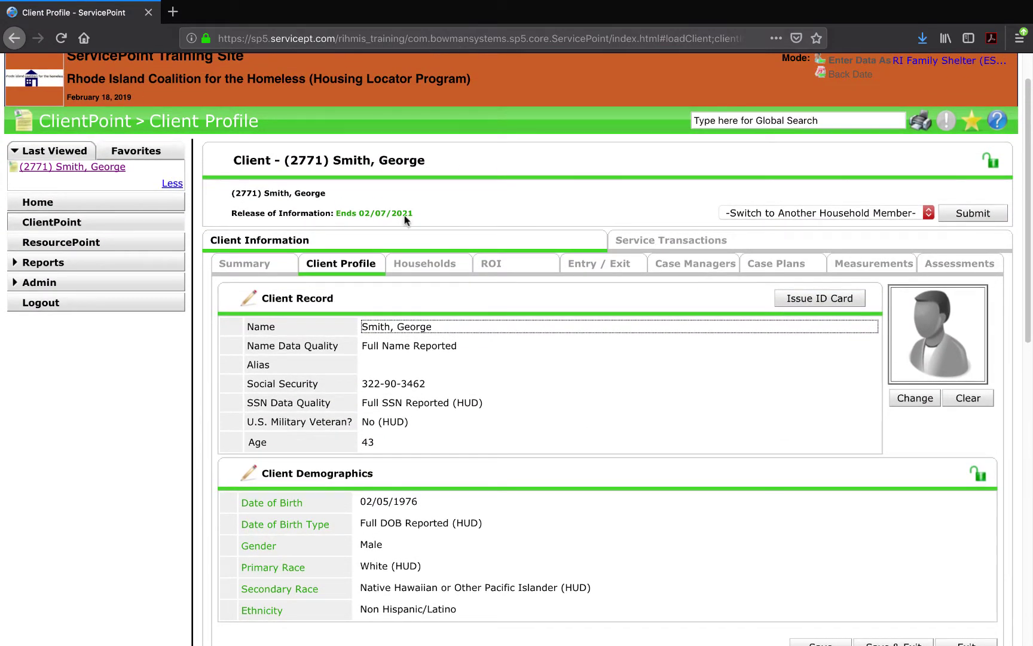
Step: Return to the home page dashboard and open the first client's goal from the Follow Up List to review its details
{"action": "left_click", "coordinate": [93, 204]}
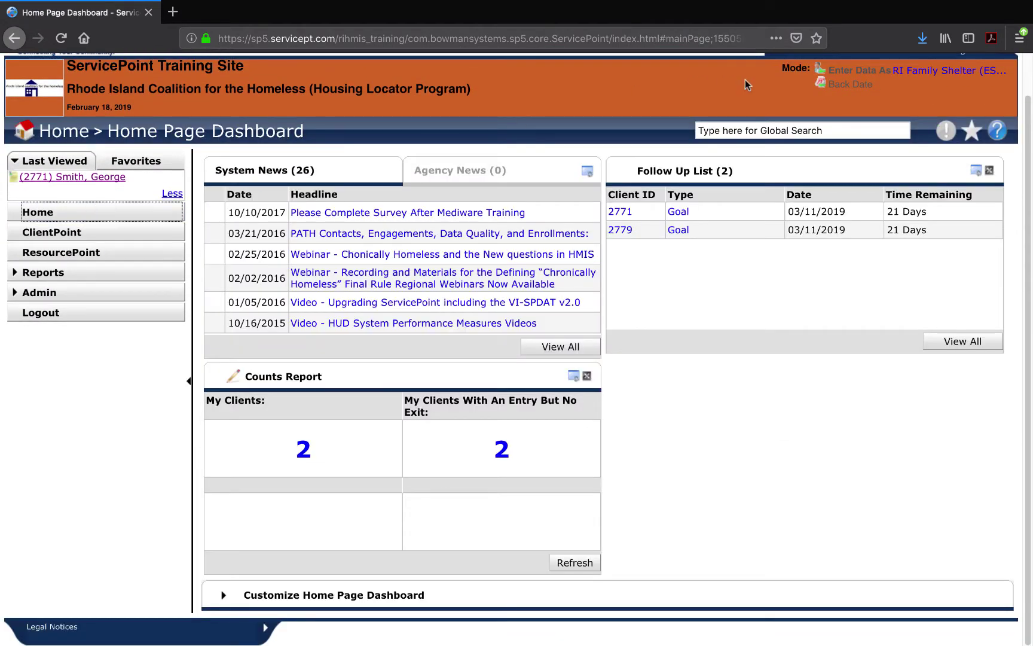
{"action": "left_click", "coordinate": [676, 214]}
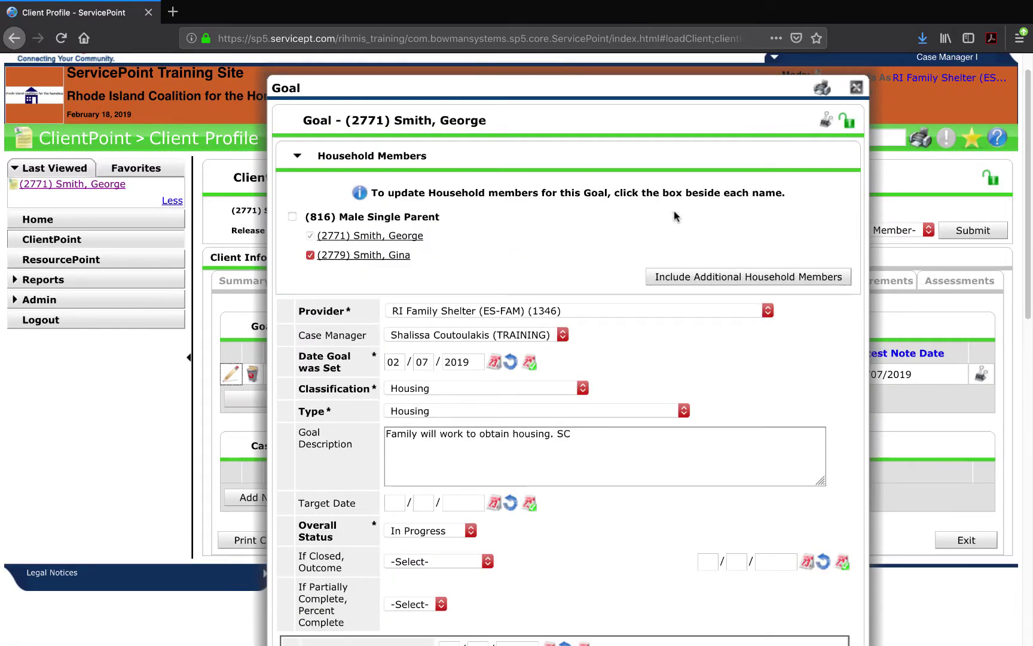
{"action": "scroll", "coordinate": [673, 214], "scroll_direction": "down", "scroll_amount": 10}
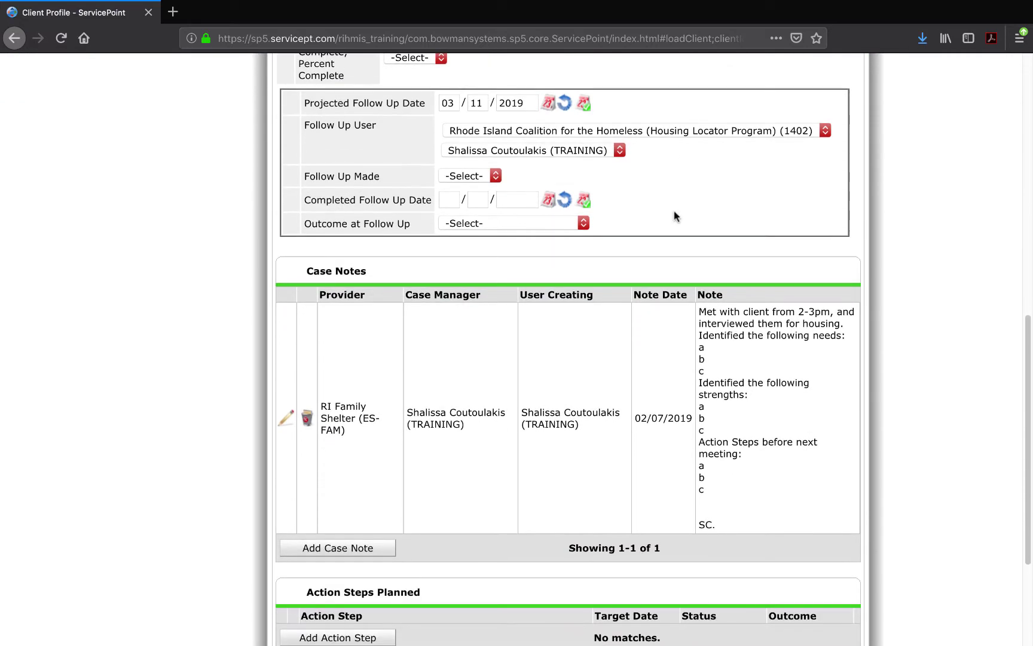
Step: Clear the housing goal's projected follow up date, leaving the Follow Up Made option unselected
{"action": "scroll", "coordinate": [673, 210], "scroll_direction": "up", "scroll_amount": 3}
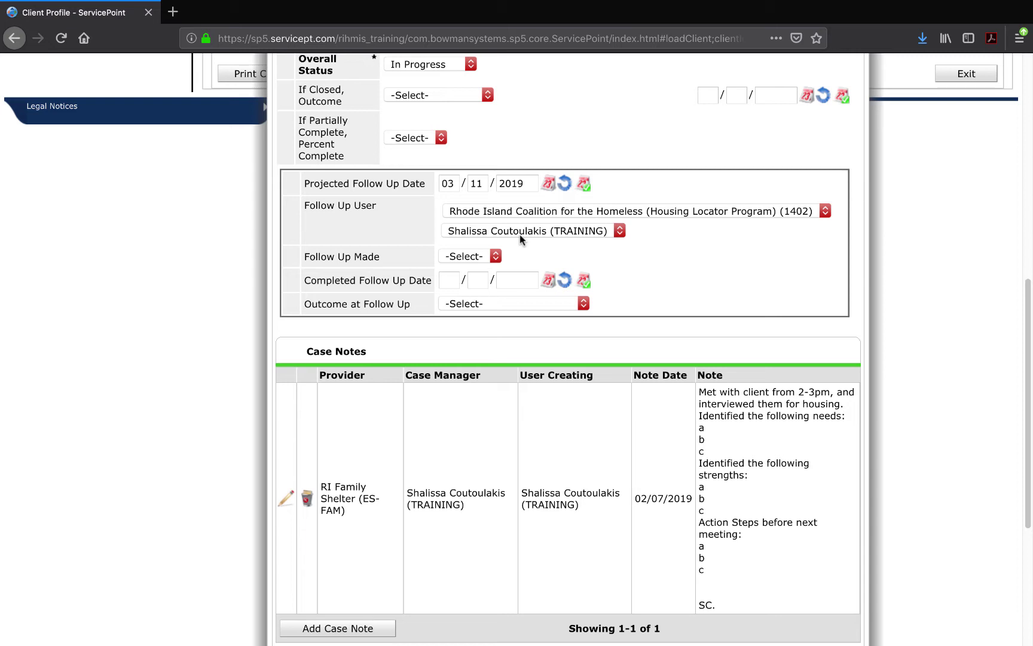
{"action": "left_click", "coordinate": [486, 254]}
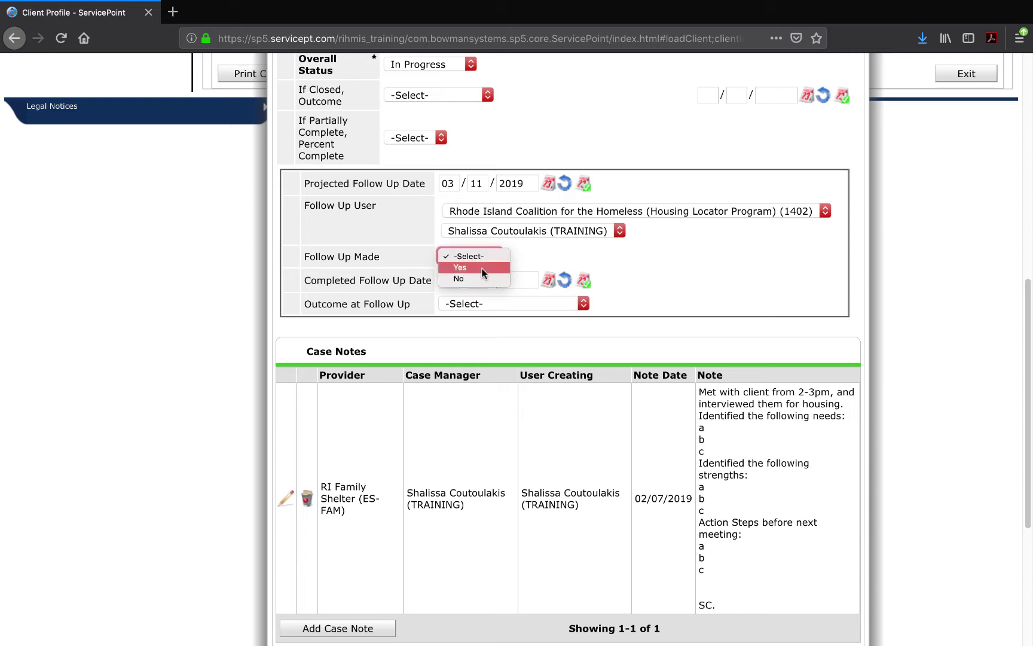
{"action": "left_click", "coordinate": [535, 247]}
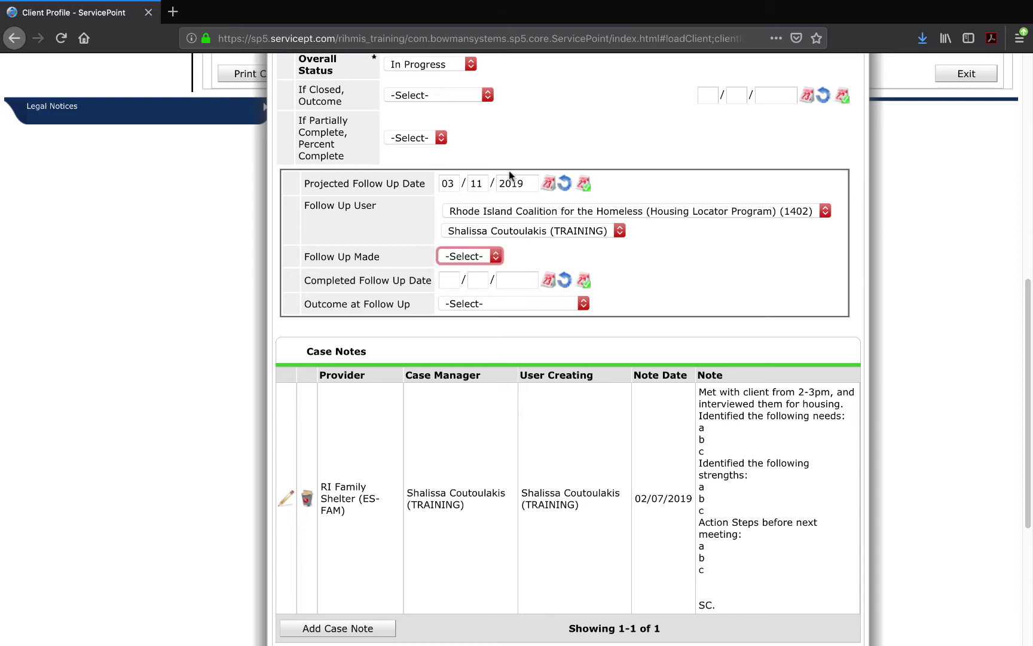
{"action": "left_click", "coordinate": [564, 186]}
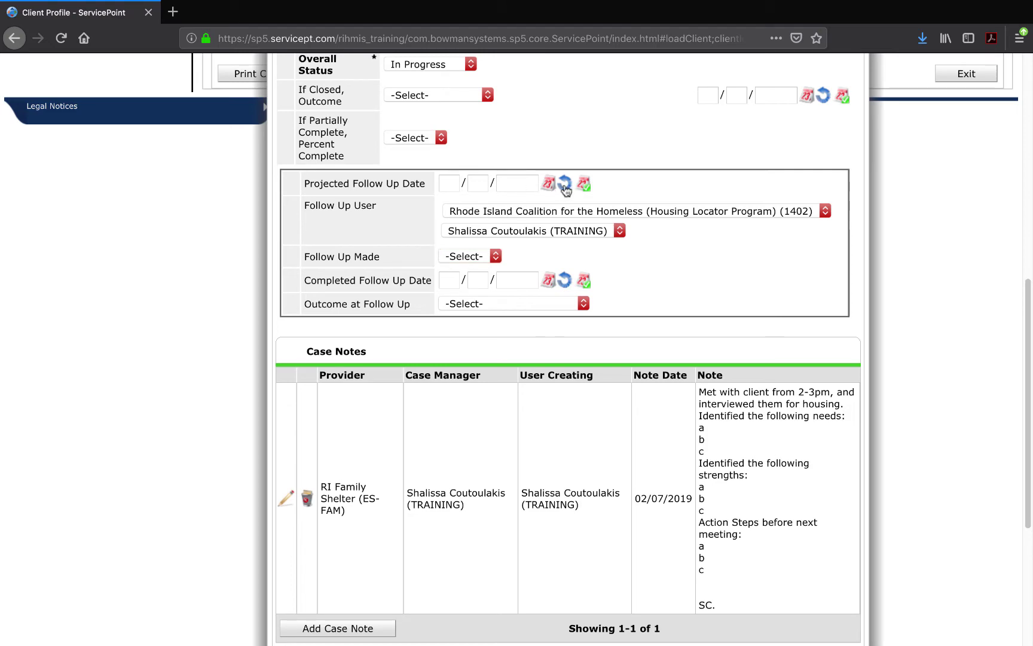
Step: Save and exit the housing goal and return to the home page dashboard to check the Follow Up List
{"action": "scroll", "coordinate": [565, 190], "scroll_direction": "up", "scroll_amount": 7}
{"action": "scroll", "coordinate": [564, 191], "scroll_direction": "down", "scroll_amount": 11}
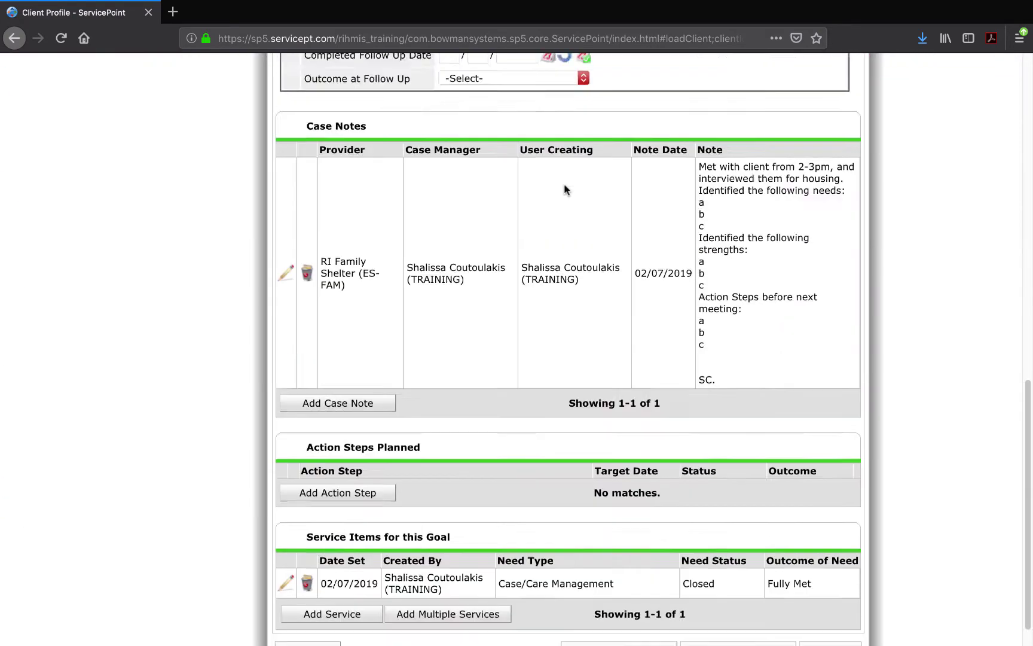
{"action": "left_click", "coordinate": [718, 614]}
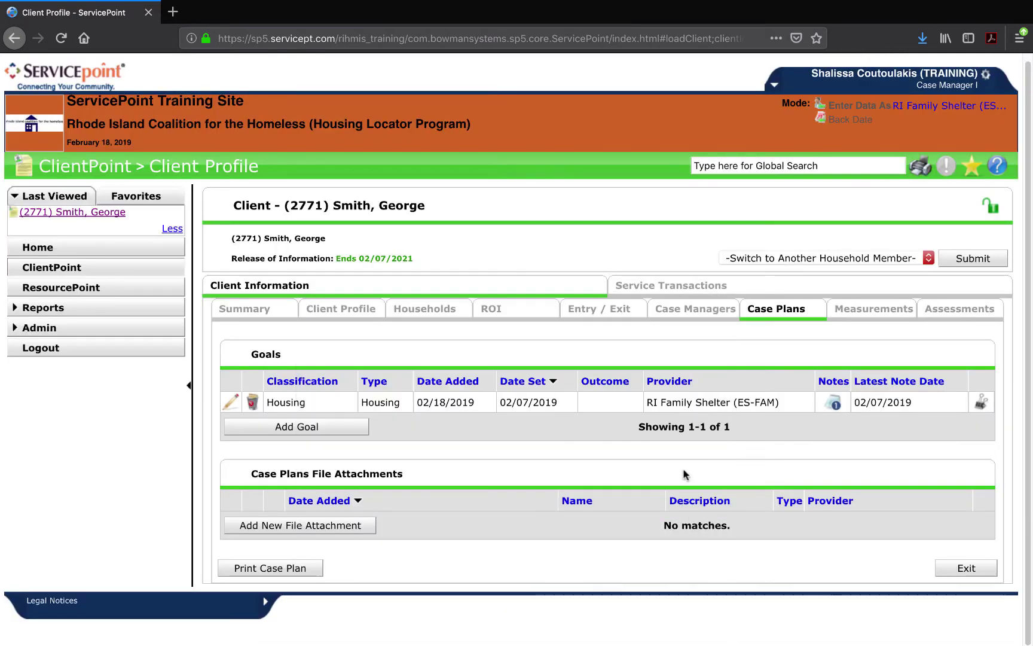
{"action": "left_click", "coordinate": [683, 467]}
{"action": "left_click", "coordinate": [171, 251]}
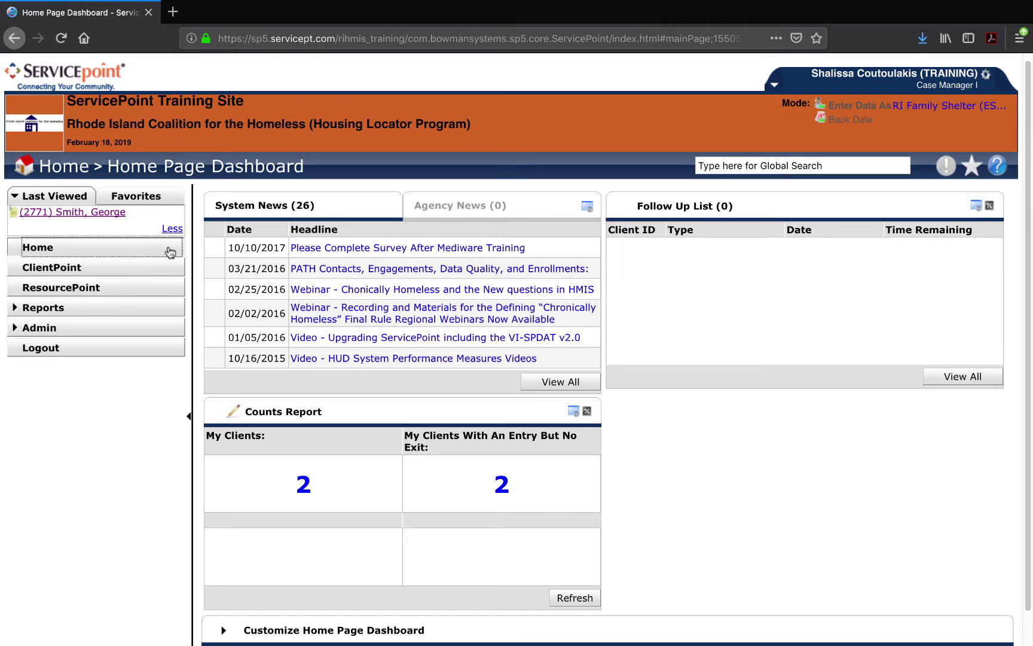